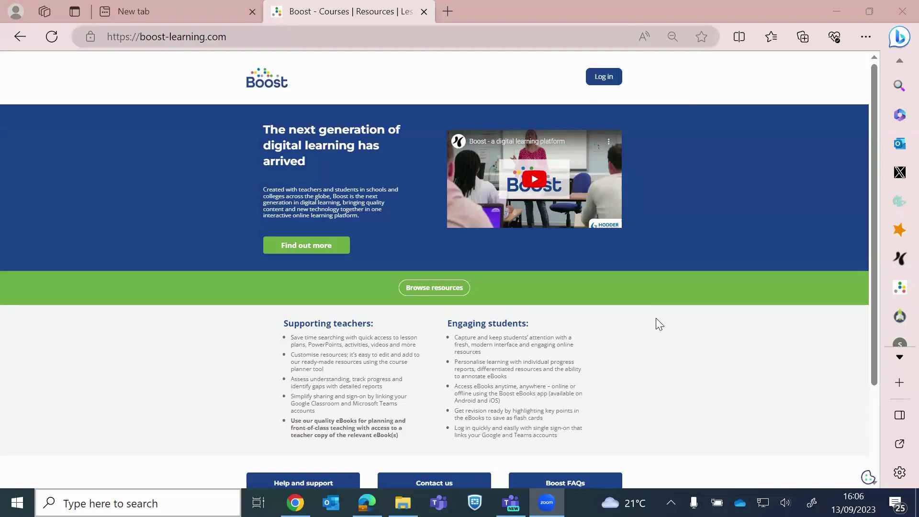
# Sign in to Boost with the saved account, collapse the sidebar, and start a new Edge window.
pyautogui.click(603, 78)
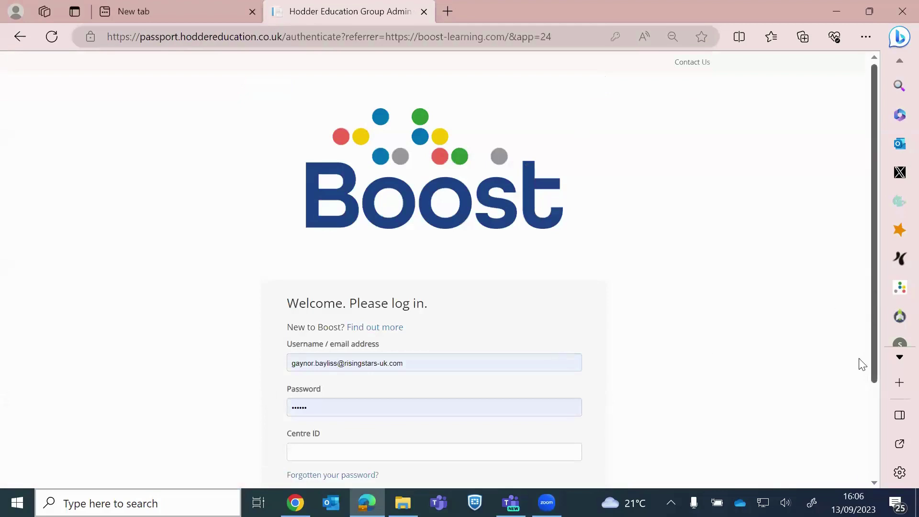
pyautogui.scroll(-2, 861, 371)
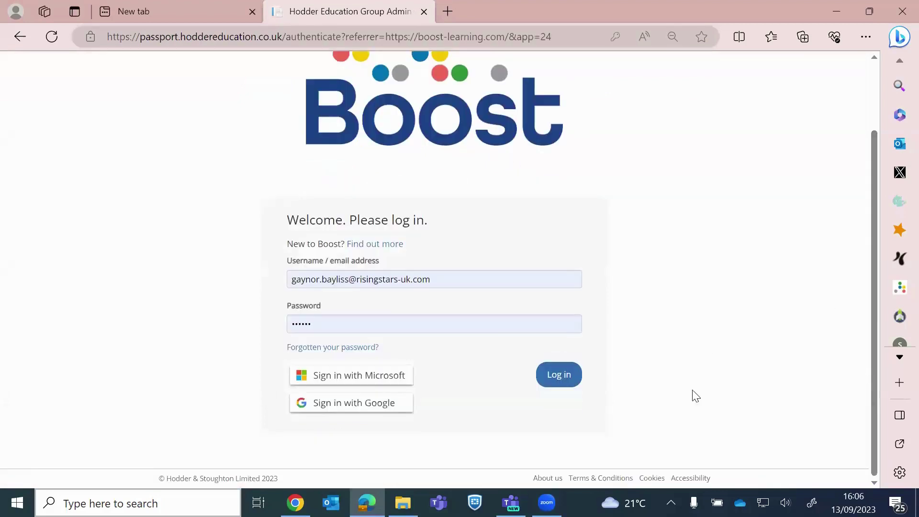
pyautogui.click(558, 376)
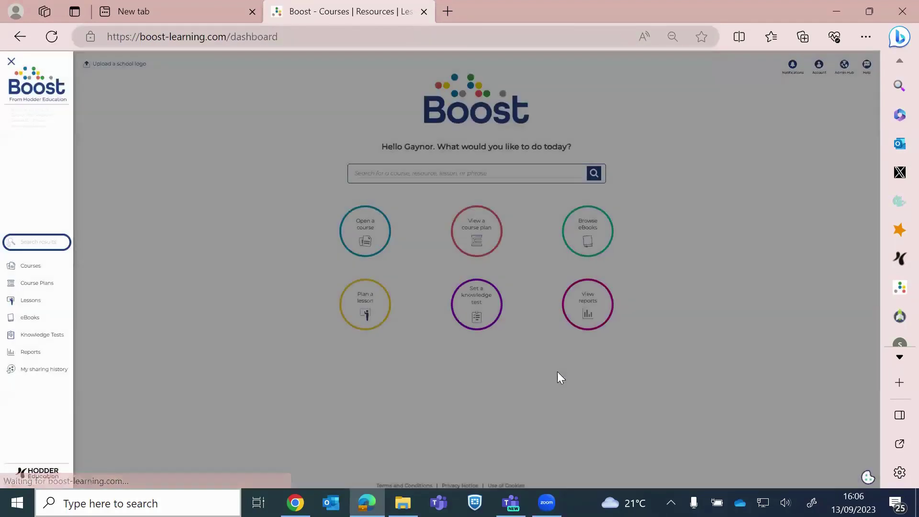
pyautogui.click(219, 219)
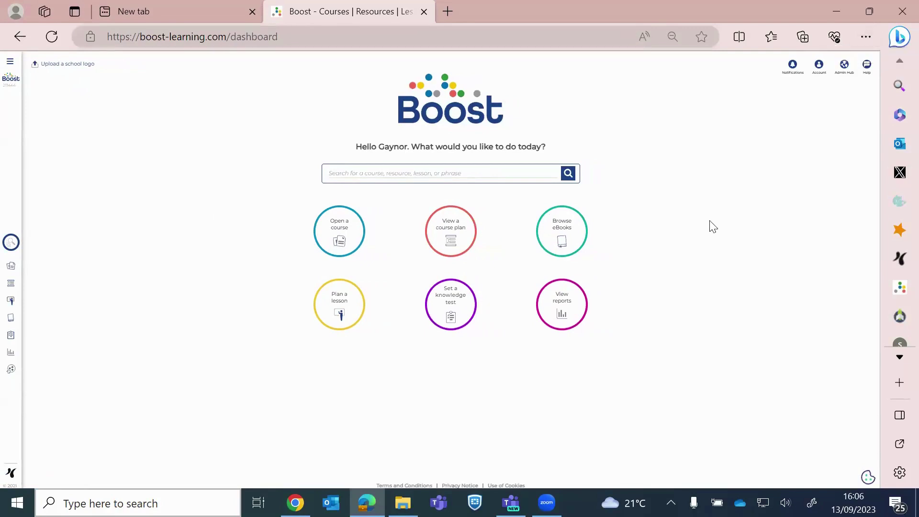
pyautogui.click(868, 36)
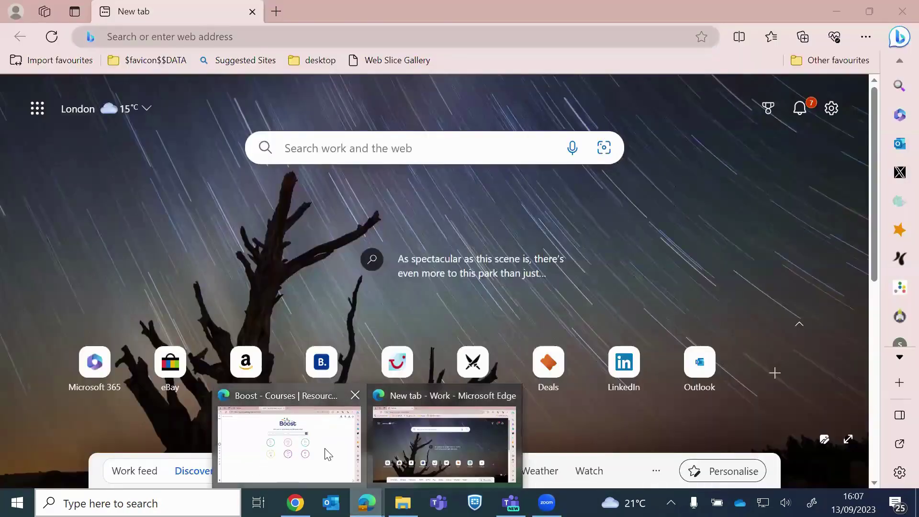
# Bring the Boost dashboard window back and leave its page zoom at 50%.
pyautogui.click(328, 454)
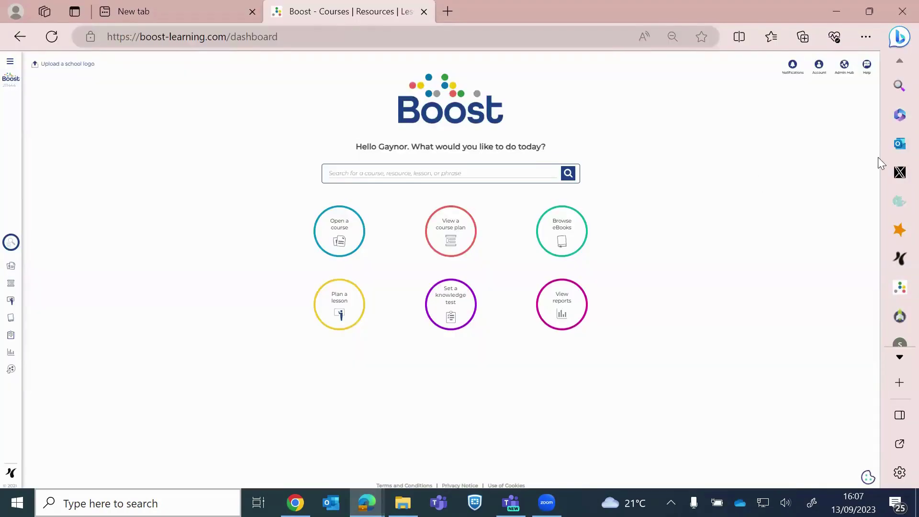
pyautogui.click(866, 36)
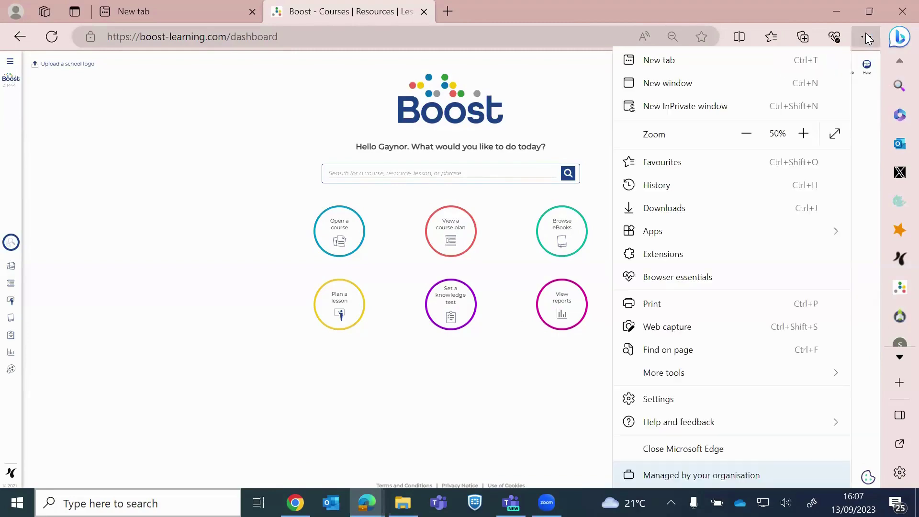
pyautogui.click(803, 135)
pyautogui.click(803, 134)
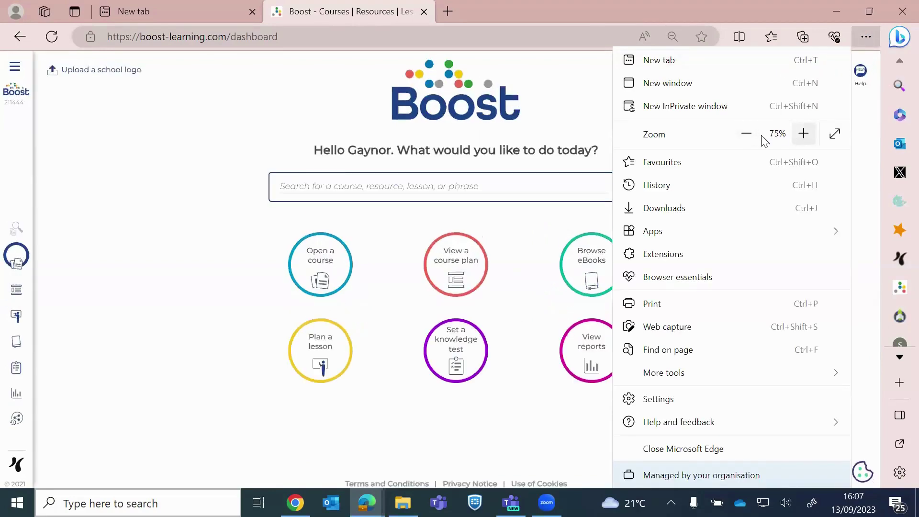
pyautogui.click(747, 133)
pyautogui.click(747, 134)
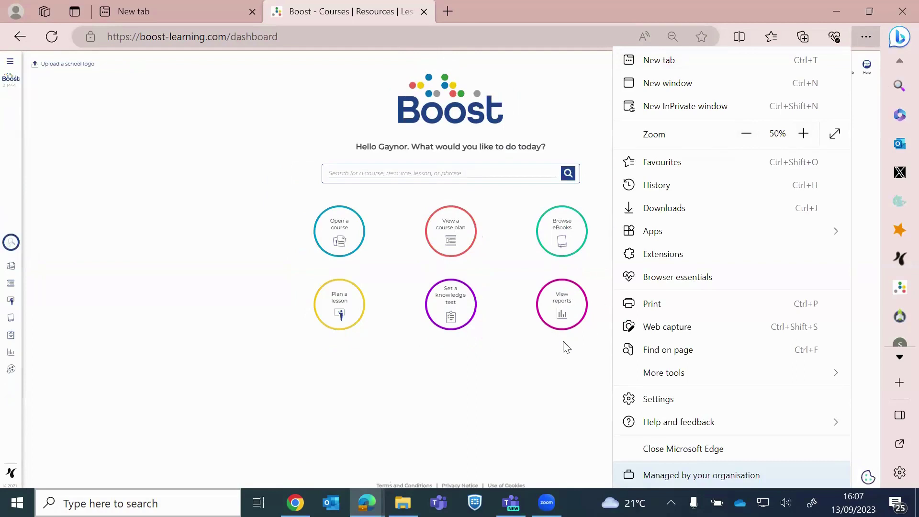
pyautogui.click(530, 369)
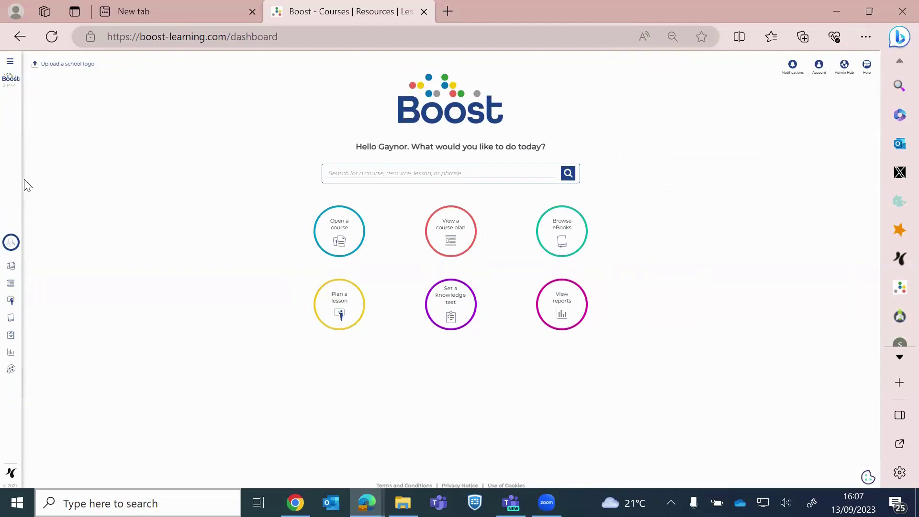
# Expand and then collapse the Boost side navigation menu.
pyautogui.click(9, 63)
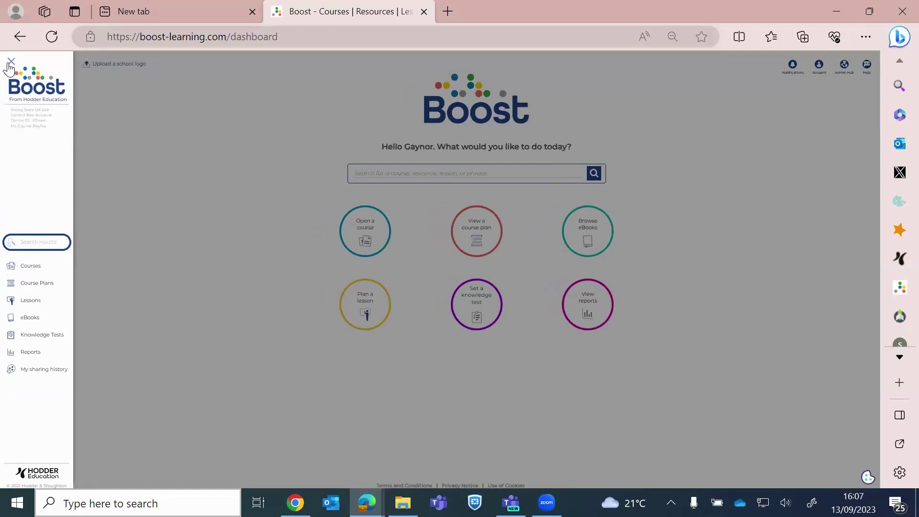
pyautogui.click(9, 64)
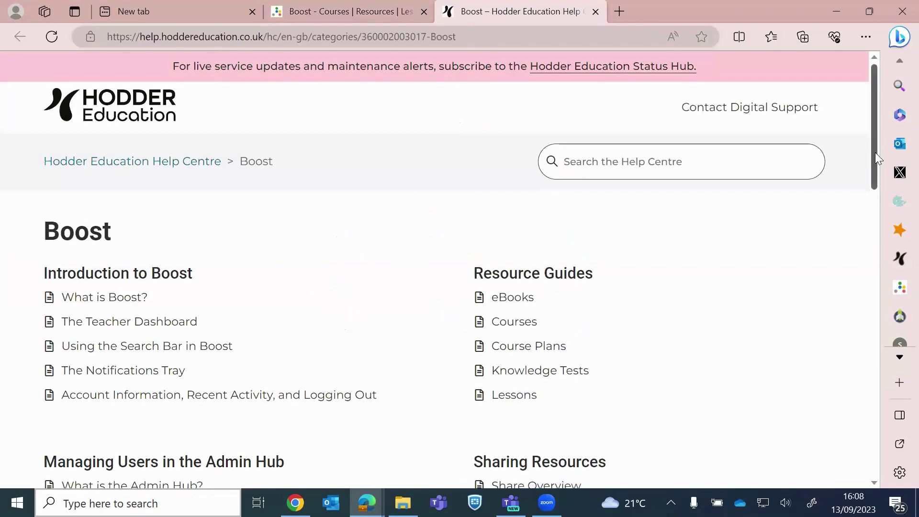
# Browse the Boost help categories, then close the Help Centre tab.
pyautogui.moveTo(875, 152); pyautogui.dragTo(872, 227)
pyautogui.scroll(-4, 867, 259)
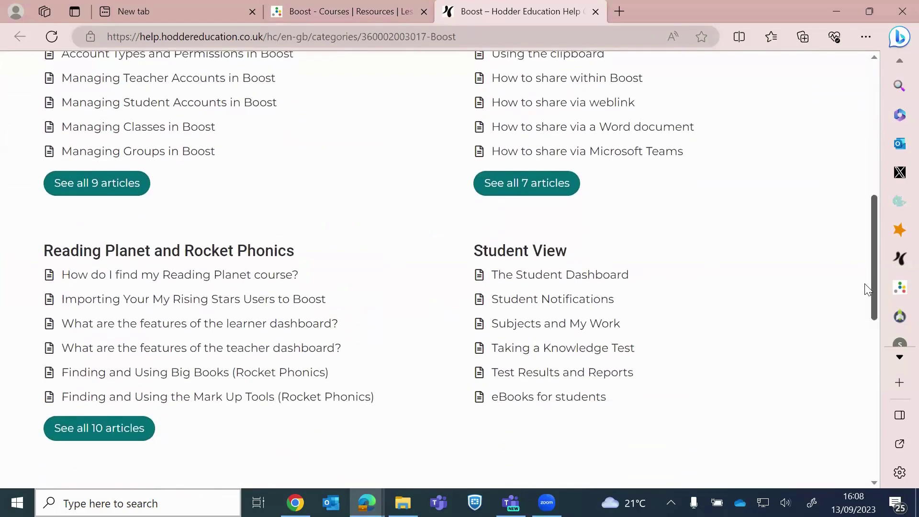
pyautogui.scroll(-3, 864, 306)
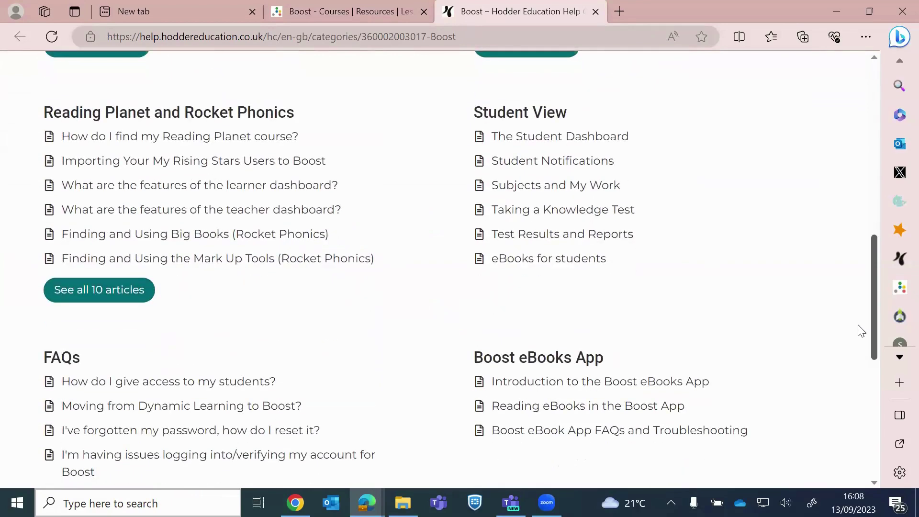
pyautogui.scroll(-4, 861, 335)
pyautogui.moveTo(872, 380); pyautogui.dragTo(870, 122)
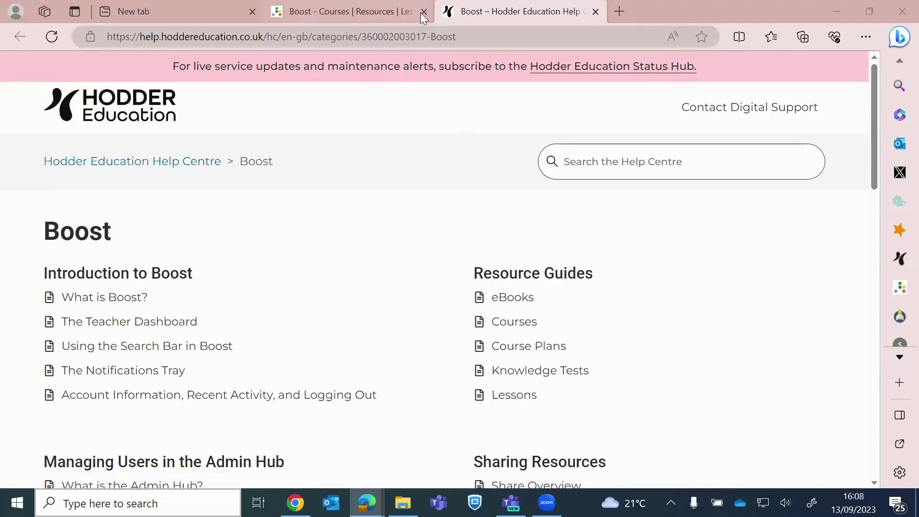
pyautogui.middleClick(504, 18)
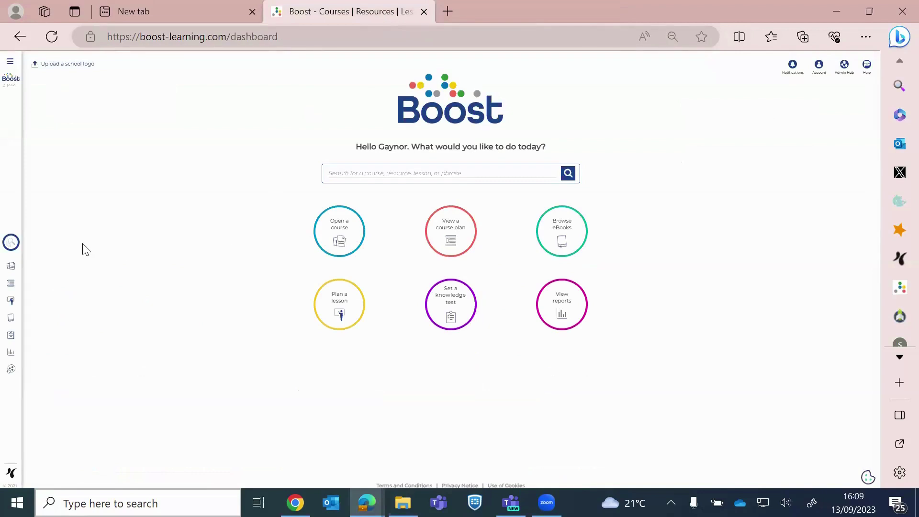
# Toggle the side menu open and closed, then open the Courses list from the dashboard.
pyautogui.click(10, 65)
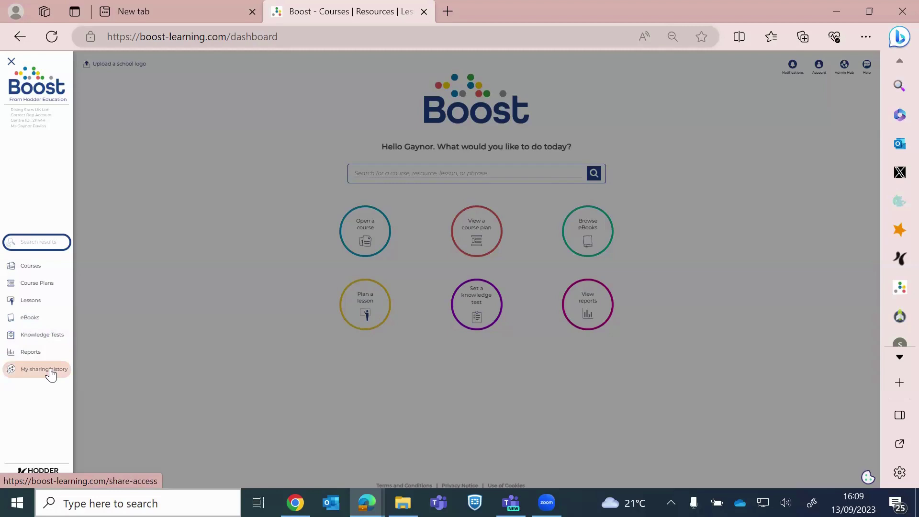
pyautogui.click(228, 341)
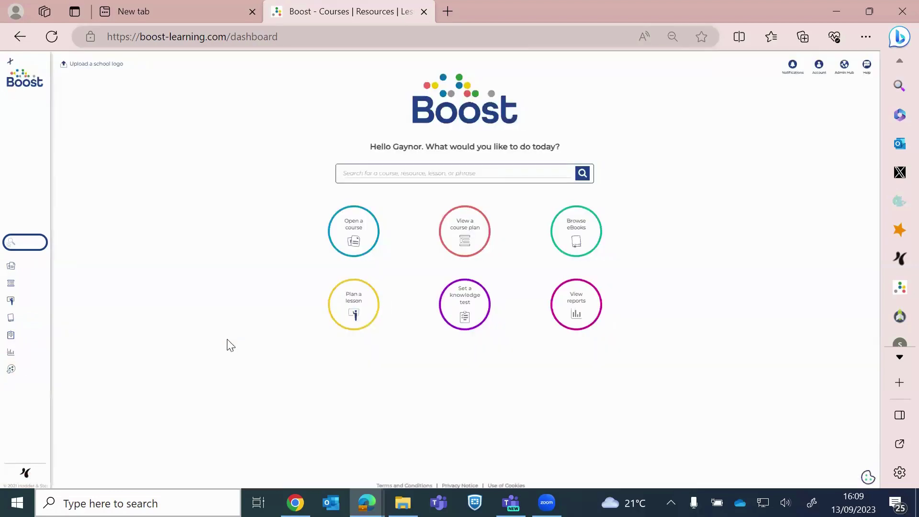
pyautogui.click(341, 225)
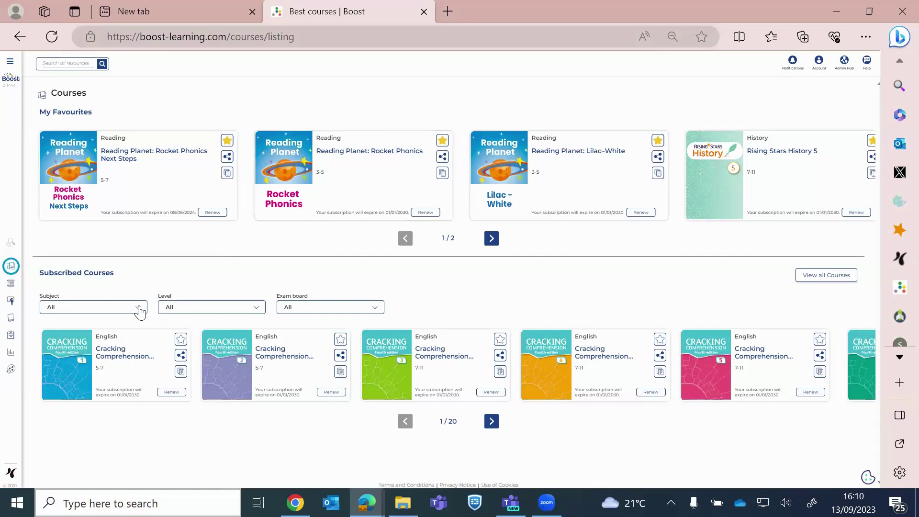
# Check the Subject and Level course filters, leaving both set to All.
pyautogui.click(140, 313)
pyautogui.click(257, 309)
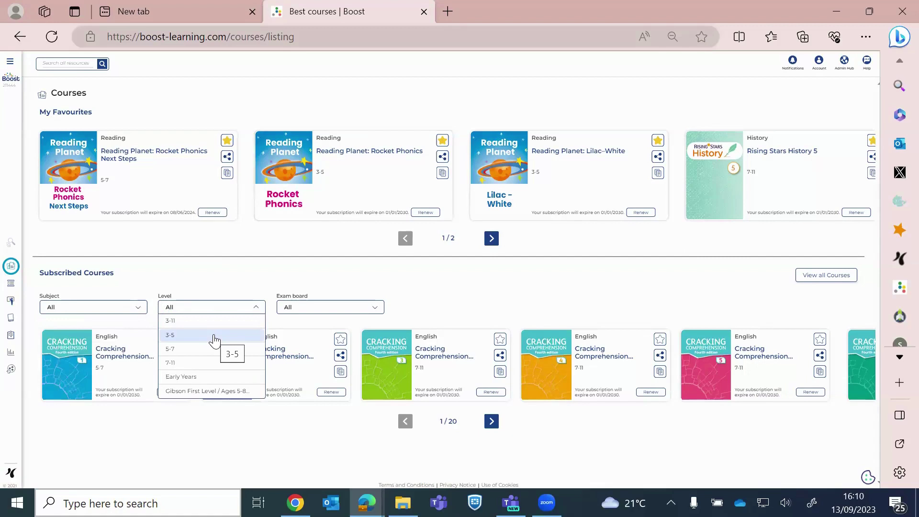
pyautogui.click(225, 277)
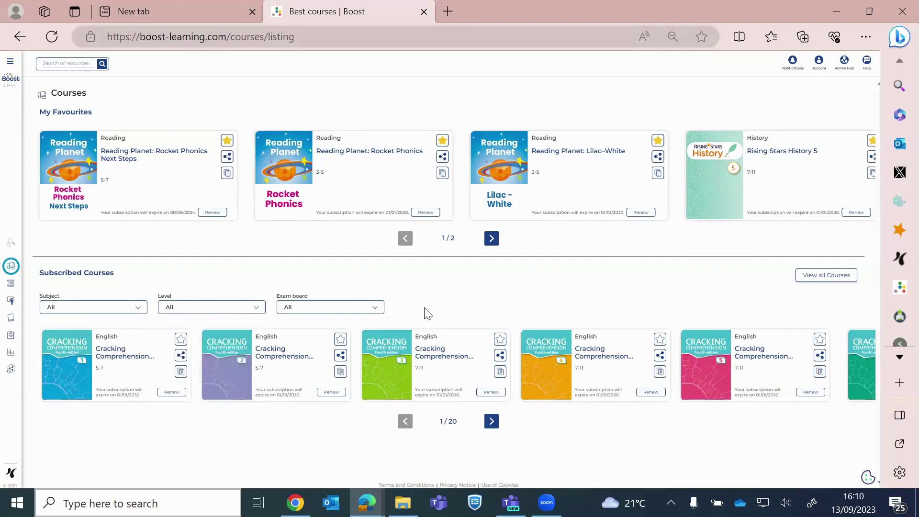
pyautogui.click(817, 278)
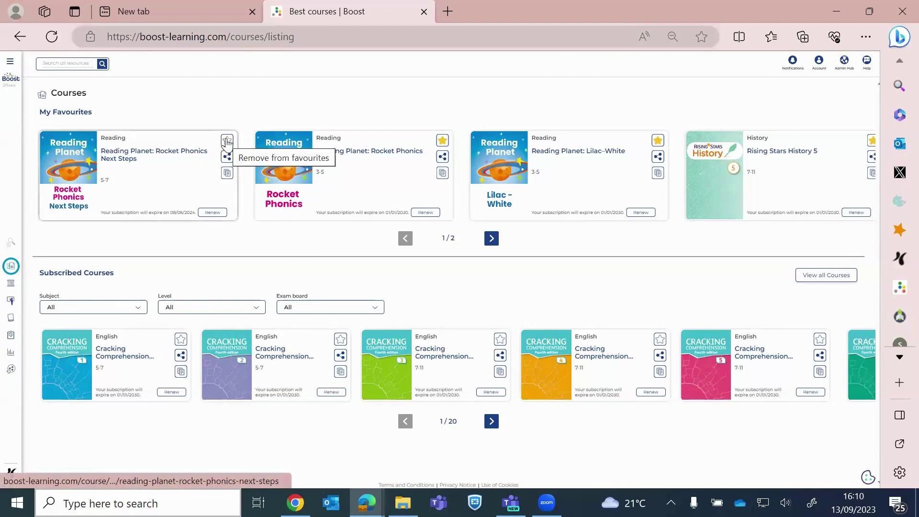
pyautogui.click(180, 340)
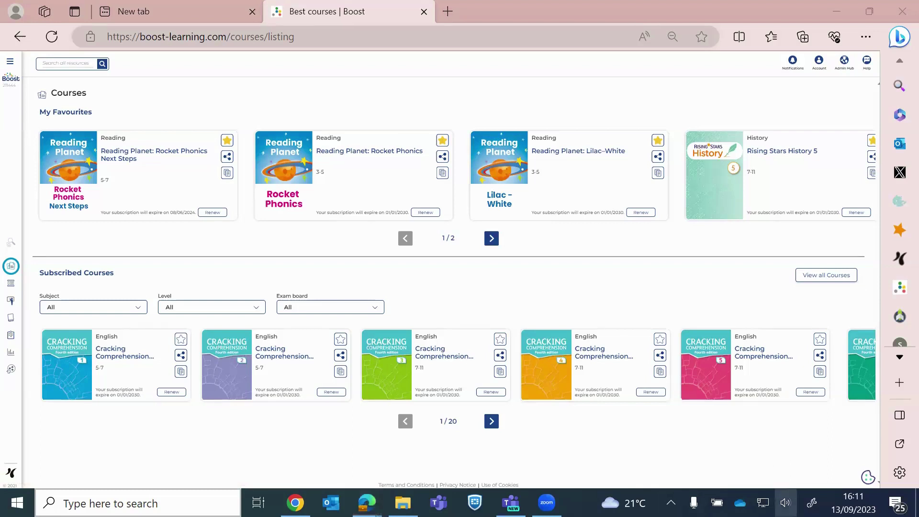
# Adjust the speaker volume from the taskbar volume control.
pyautogui.click(786, 503)
pyautogui.scroll(-3, 769, 468)
pyautogui.click(622, 439)
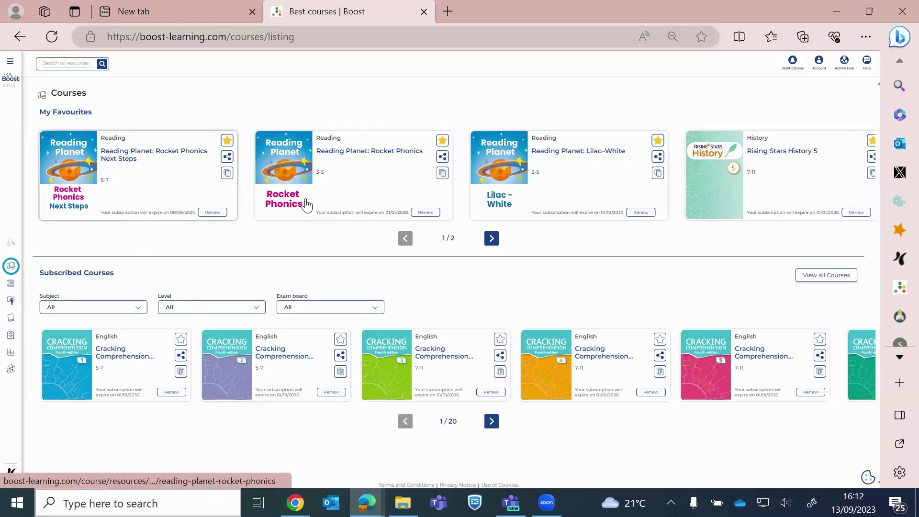
# Open the Reading Planet: Rocket Phonics course and scroll back to the top of its overview.
pyautogui.click(374, 152)
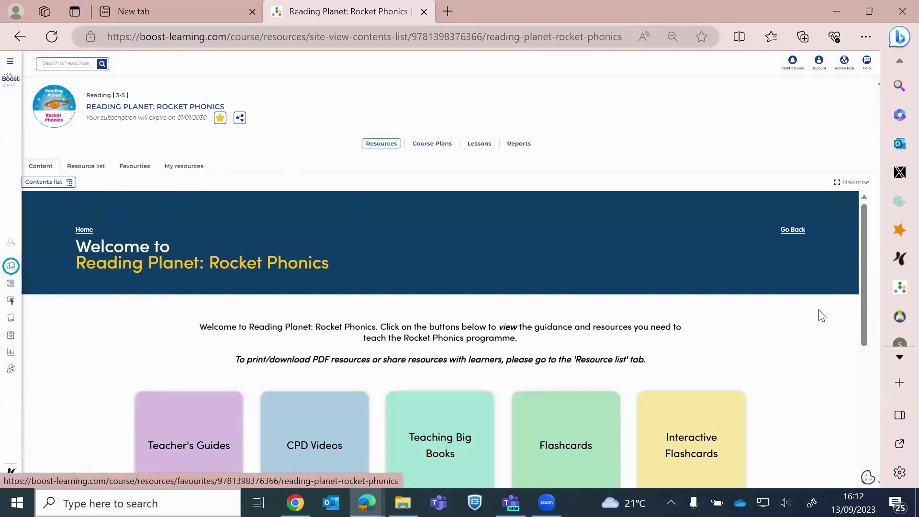
pyautogui.moveTo(865, 271); pyautogui.dragTo(874, 326)
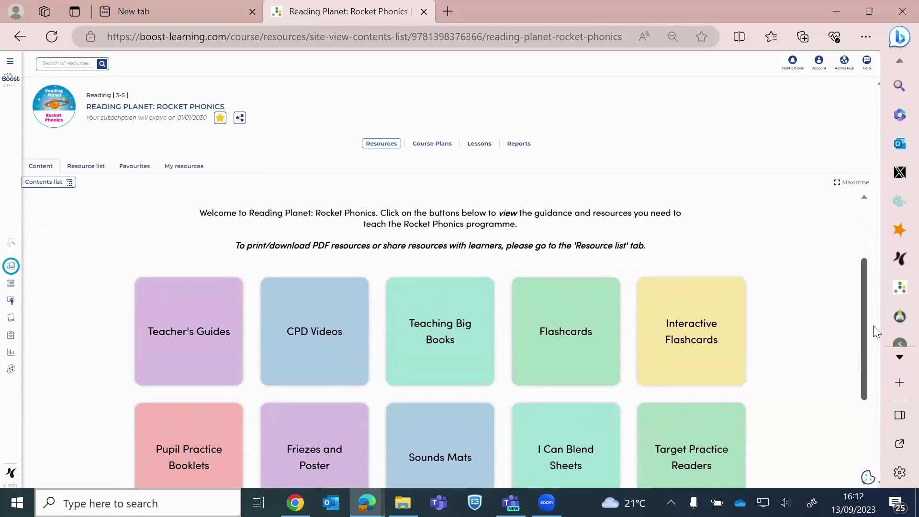
pyautogui.scroll(3, 306, 223)
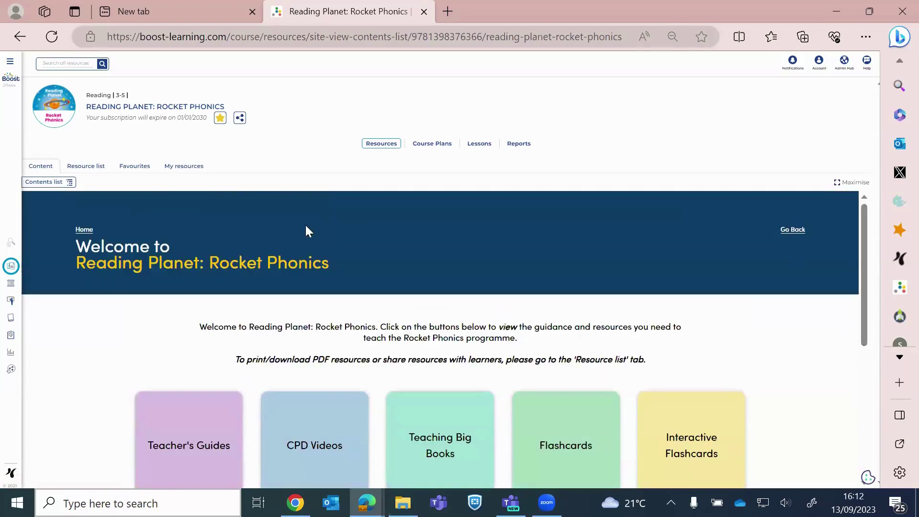
# Open the Friezes and Poster section from the Contents list and scroll through the friezes.
pyautogui.click(70, 184)
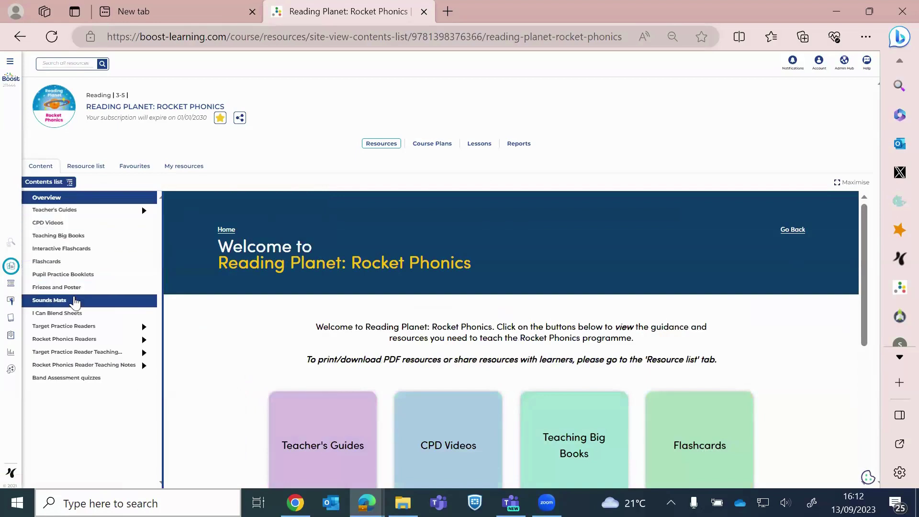
pyautogui.click(75, 288)
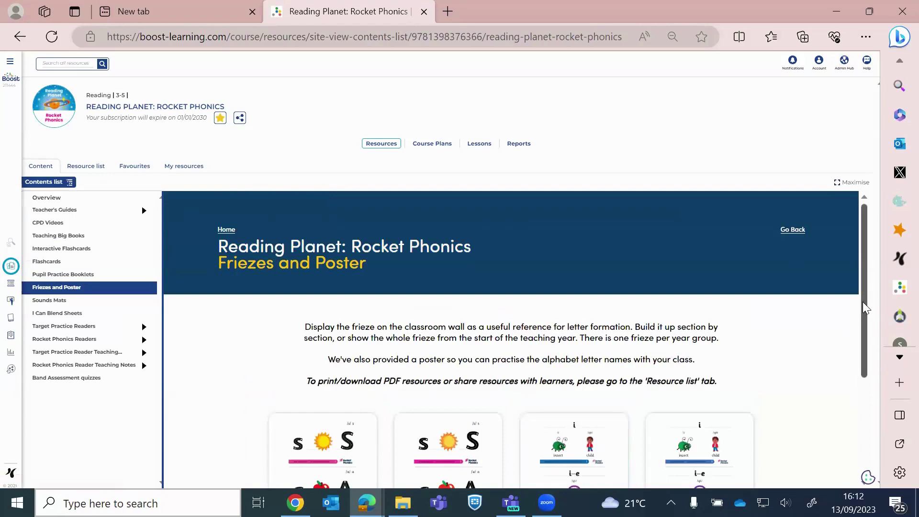
pyautogui.scroll(-2, 862, 381)
pyautogui.moveTo(862, 381); pyautogui.dragTo(882, 252)
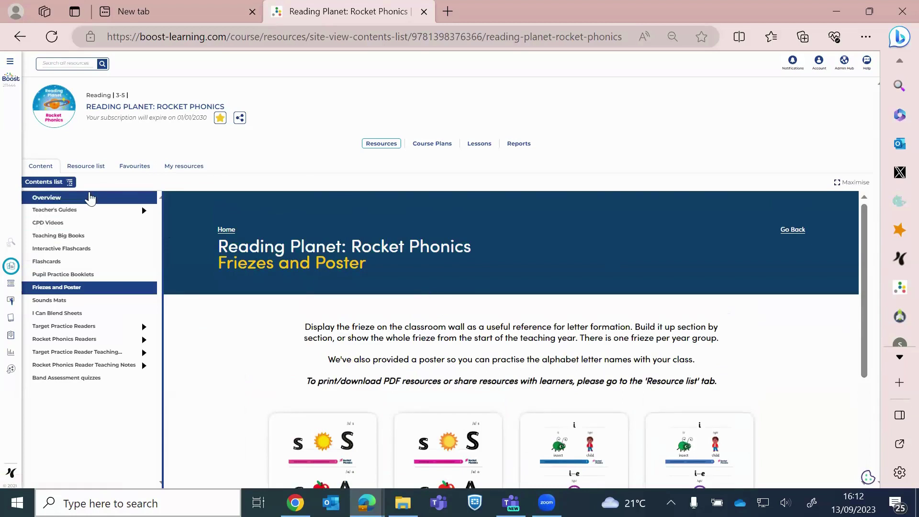
# Switch to the Rocket Phonics resource list and show resources from All topics.
pyautogui.click(91, 167)
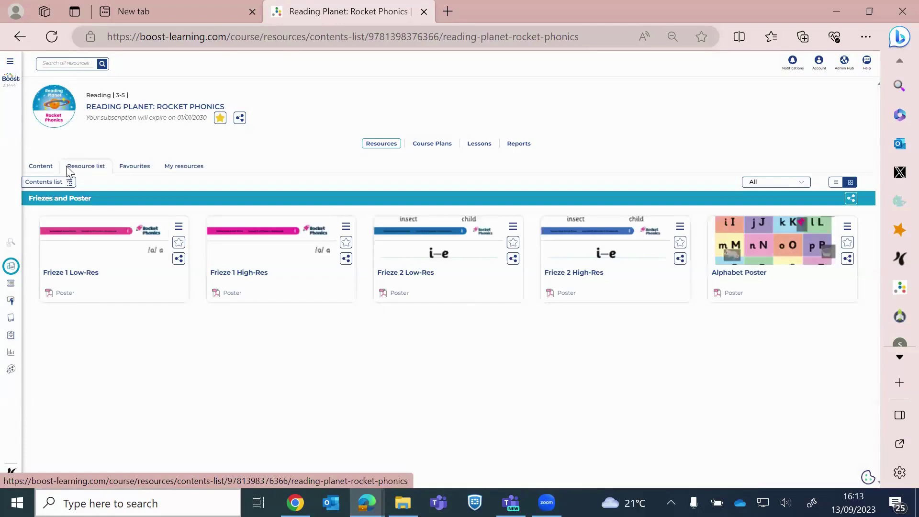
pyautogui.click(57, 184)
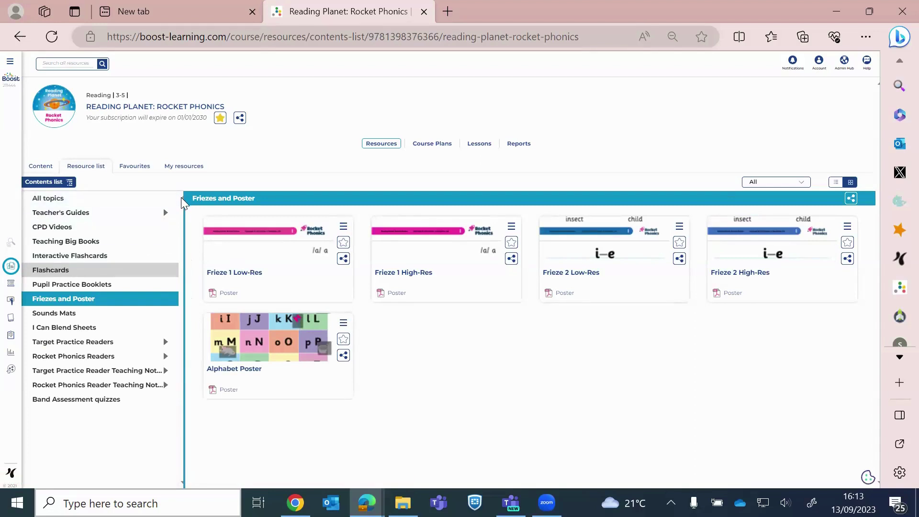
pyautogui.click(134, 201)
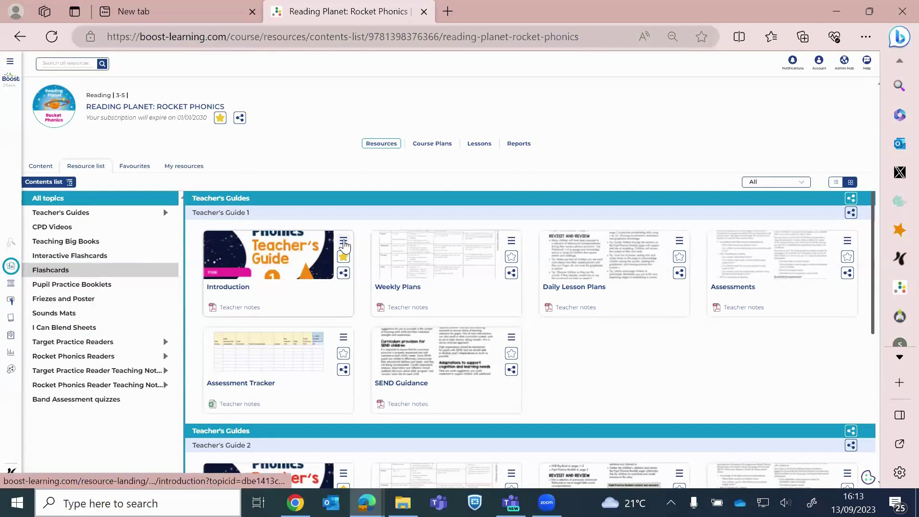
# Download the Teacher's Guide 1 Introduction notes and open Introduction (1).pdf.
pyautogui.click(344, 242)
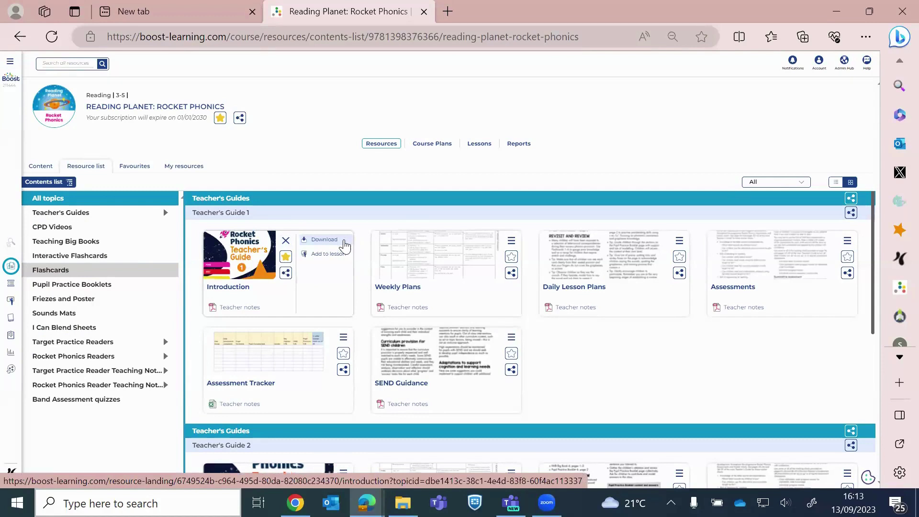
pyautogui.click(345, 242)
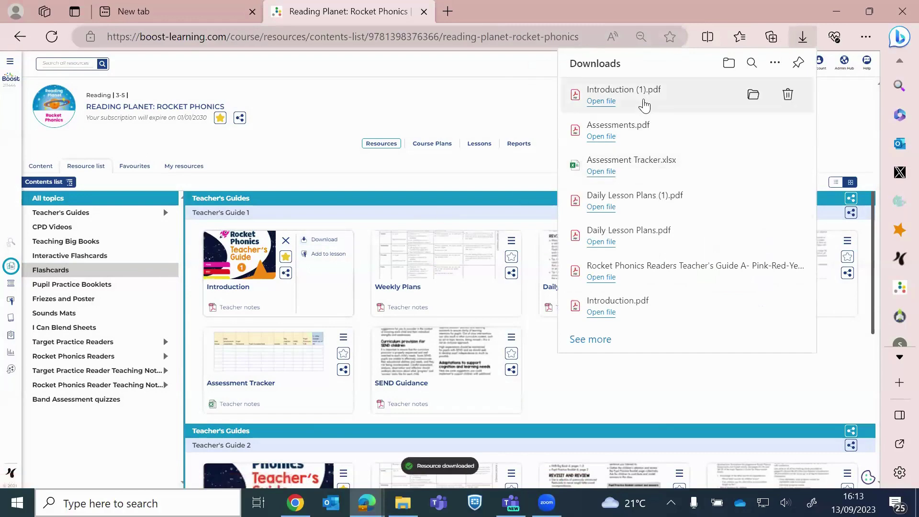
pyautogui.click(649, 87)
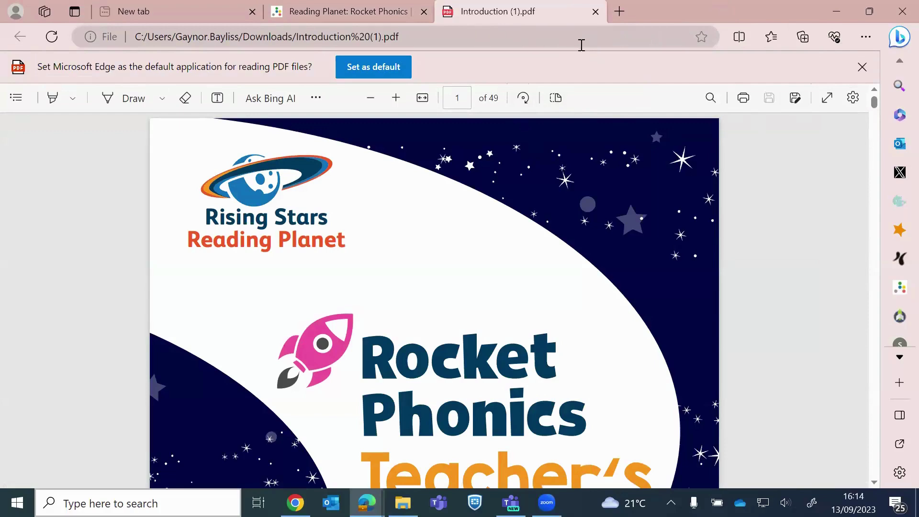
# Close the Introduction (1).pdf tab to get back to the Rocket Phonics resource list.
pyautogui.click(594, 13)
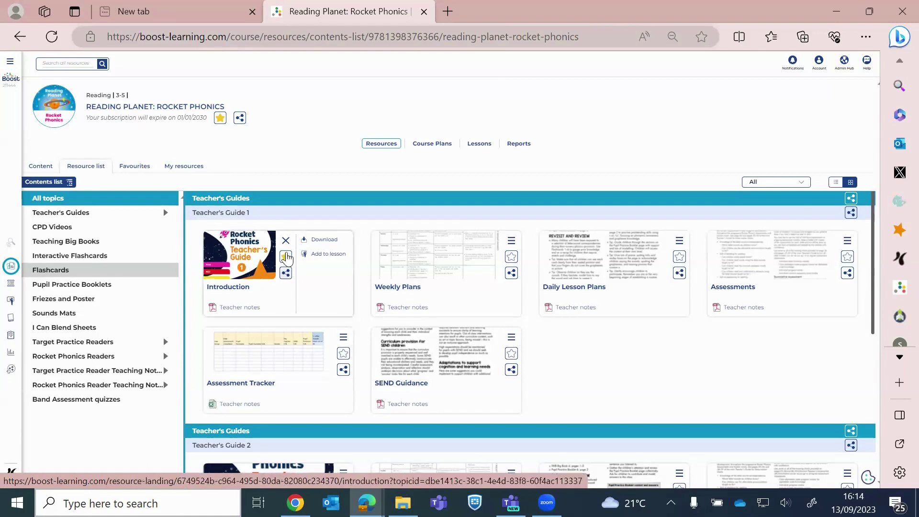
# Dismiss the Download/Add to lesson menu on the Teacher's Guide 1 Introduction card.
pyautogui.click(286, 241)
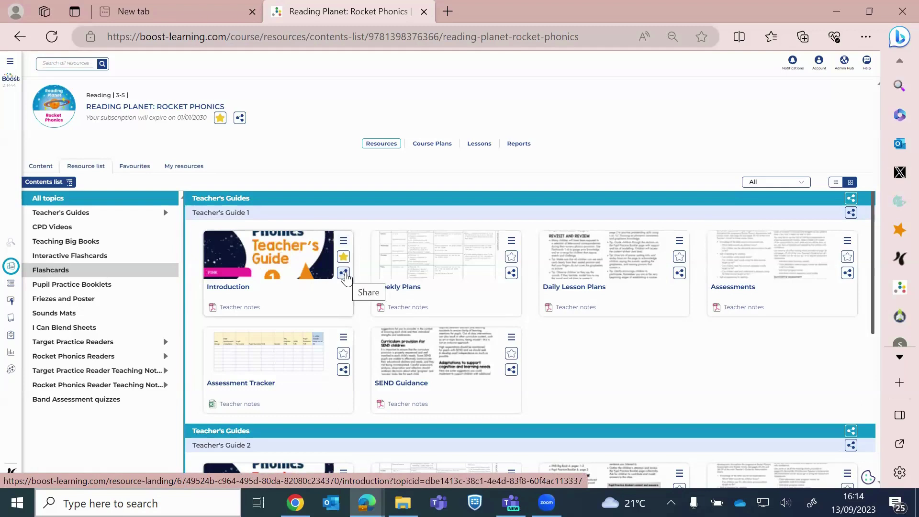
# Open the Introduction card's Share options, view the ways to share, then close them.
pyautogui.click(344, 275)
pyautogui.click(301, 293)
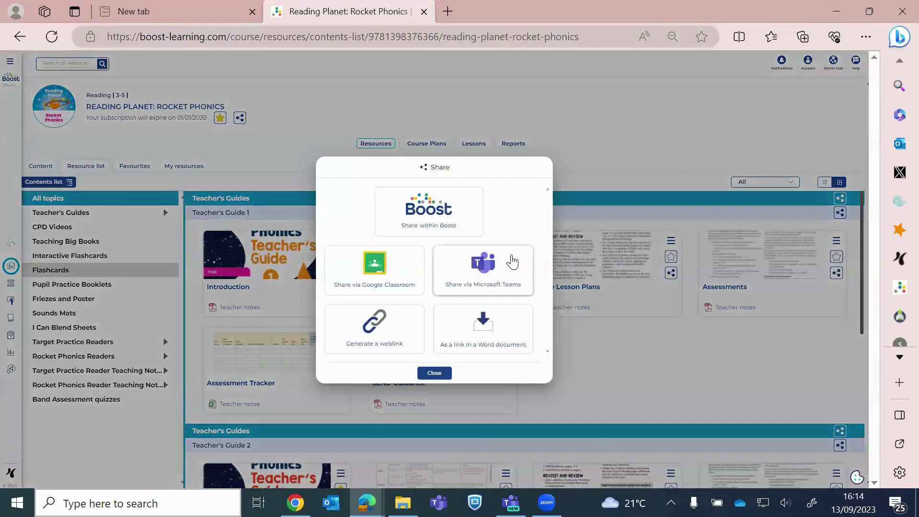
pyautogui.click(428, 376)
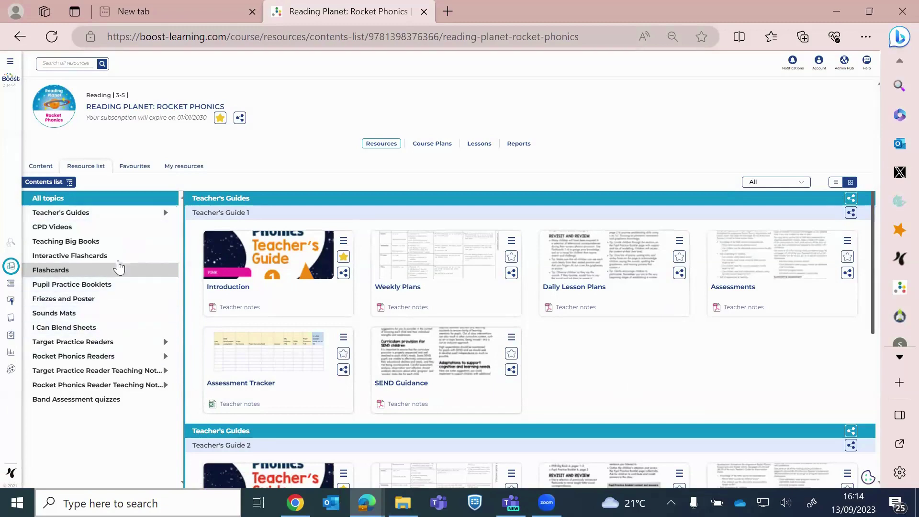
# Show the Teaching Big Books resources and toggle Big Book 1's favourite star off and on.
pyautogui.click(114, 246)
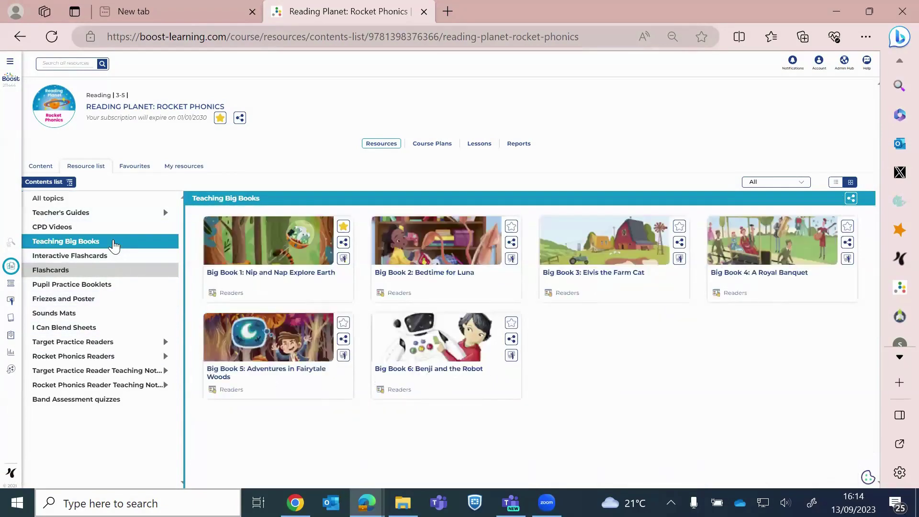
pyautogui.click(345, 228)
pyautogui.click(344, 228)
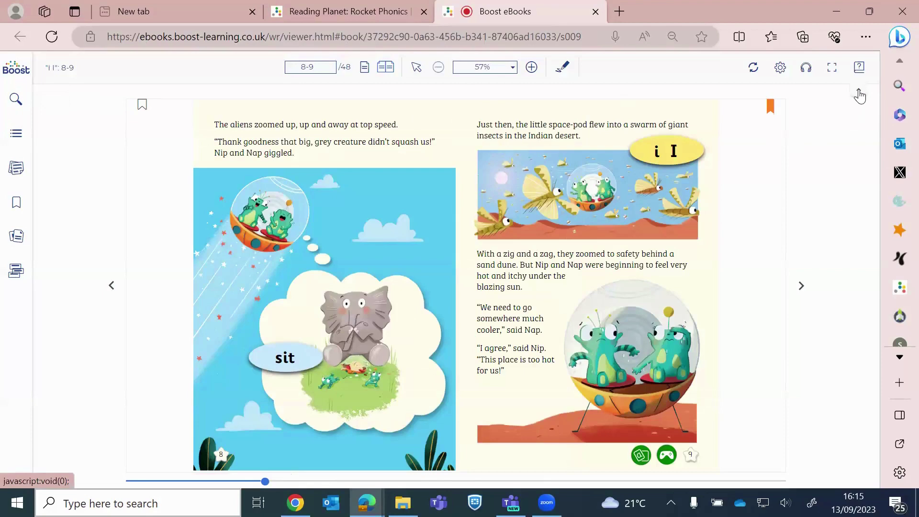
pyautogui.click(859, 95)
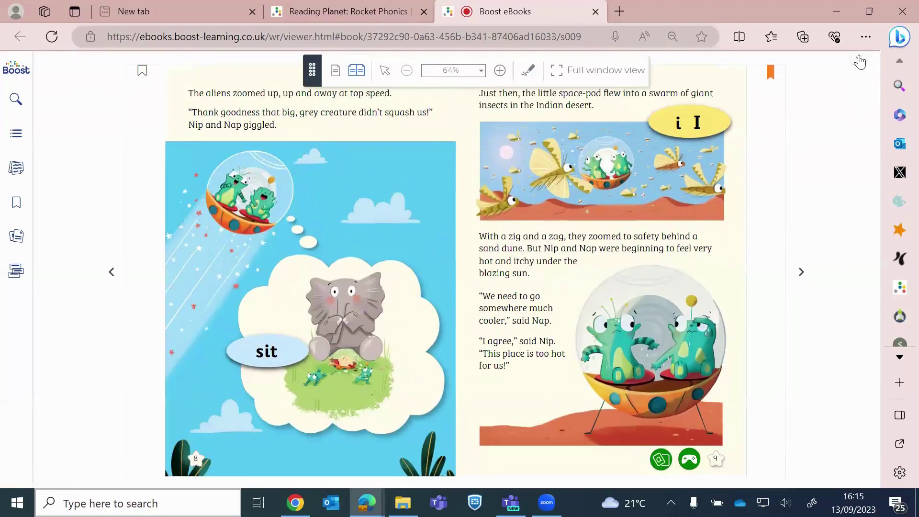
pyautogui.click(561, 72)
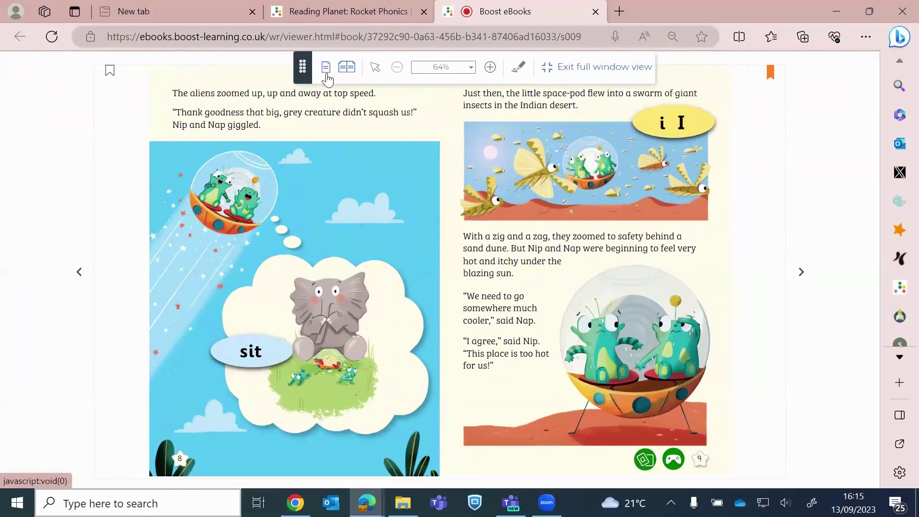
pyautogui.click(327, 67)
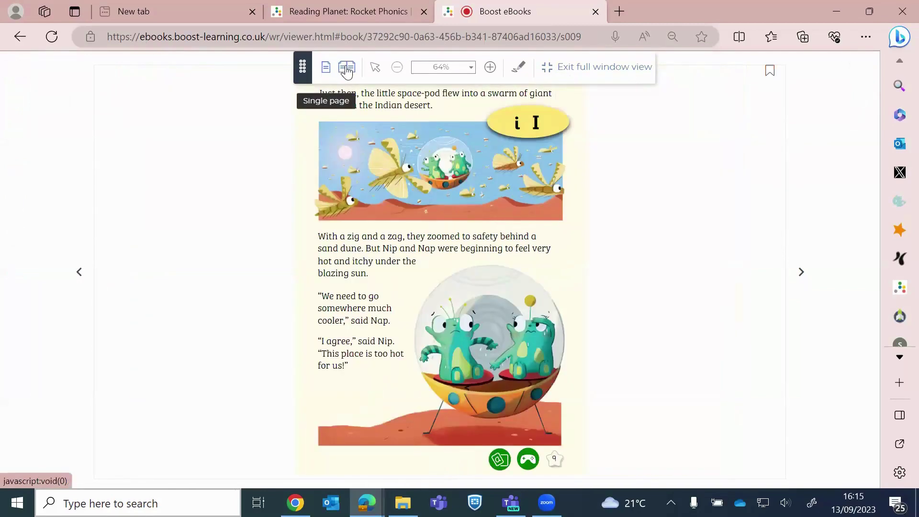
pyautogui.click(347, 67)
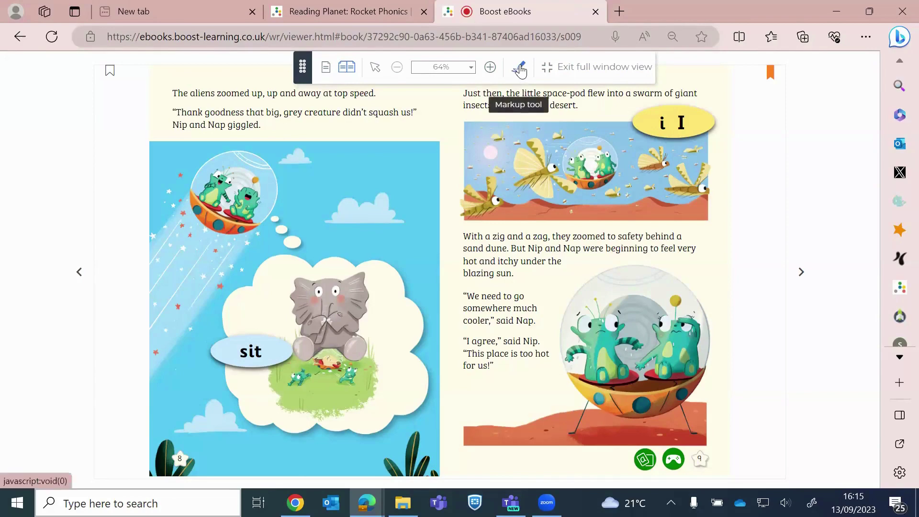
pyautogui.click(556, 71)
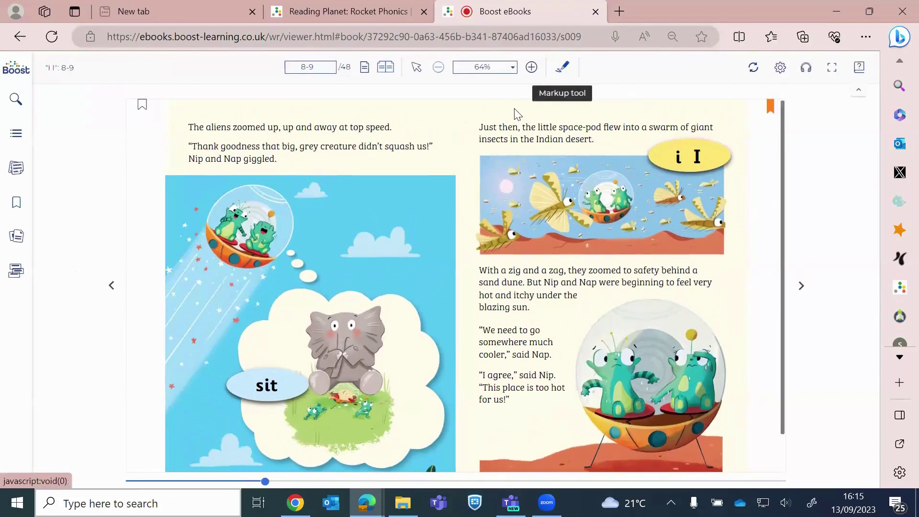
pyautogui.click(561, 71)
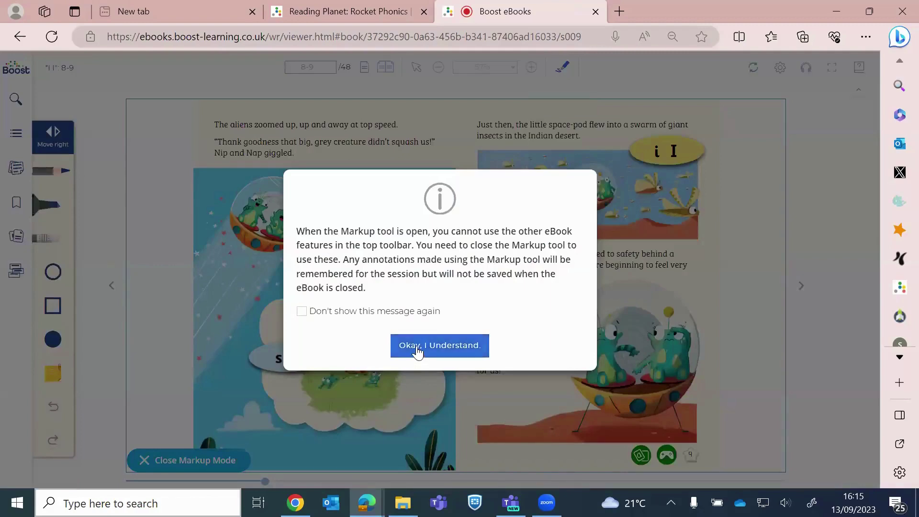
pyautogui.click(417, 355)
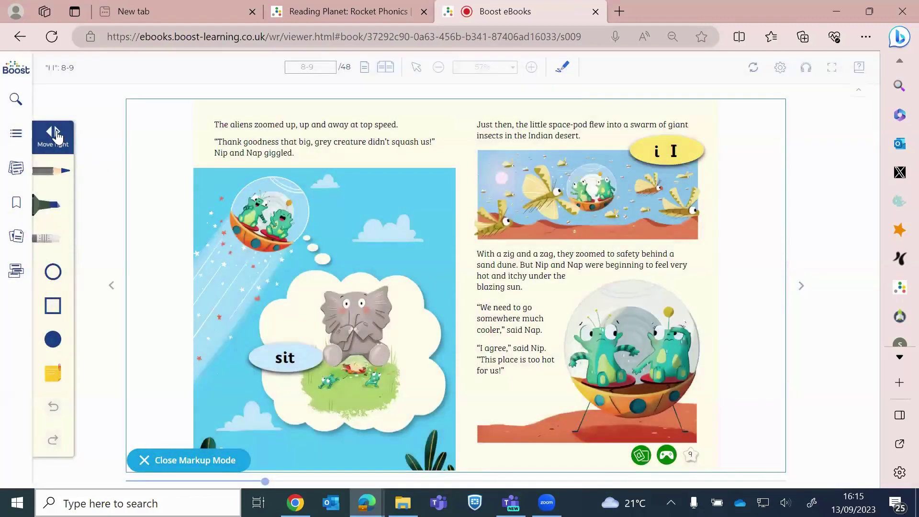
pyautogui.click(57, 136)
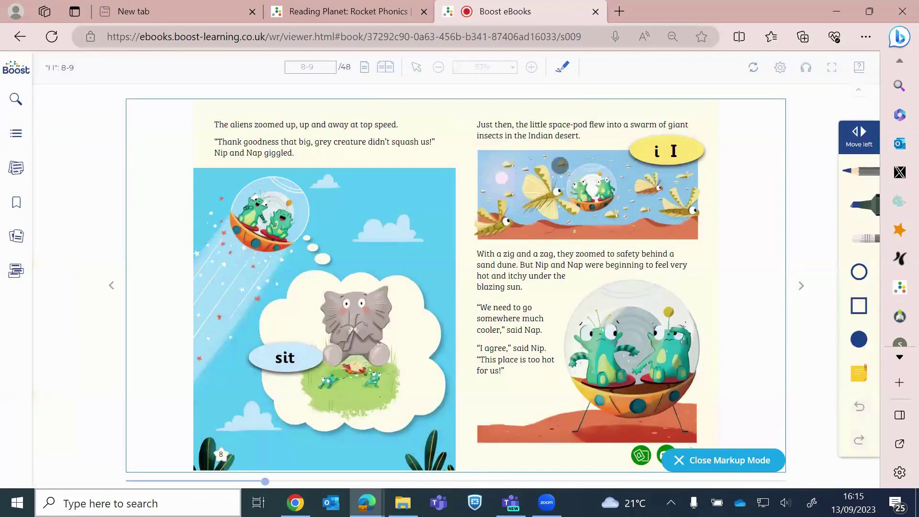
pyautogui.click(872, 133)
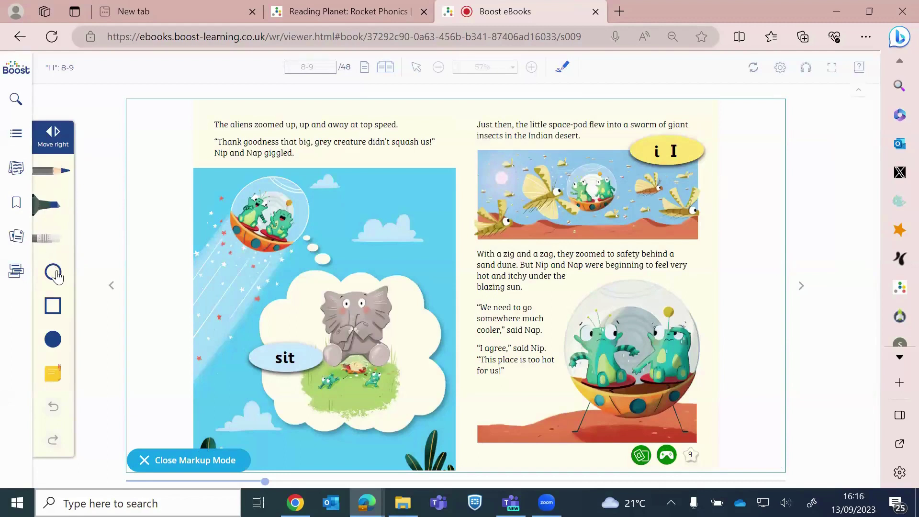
pyautogui.click(62, 170)
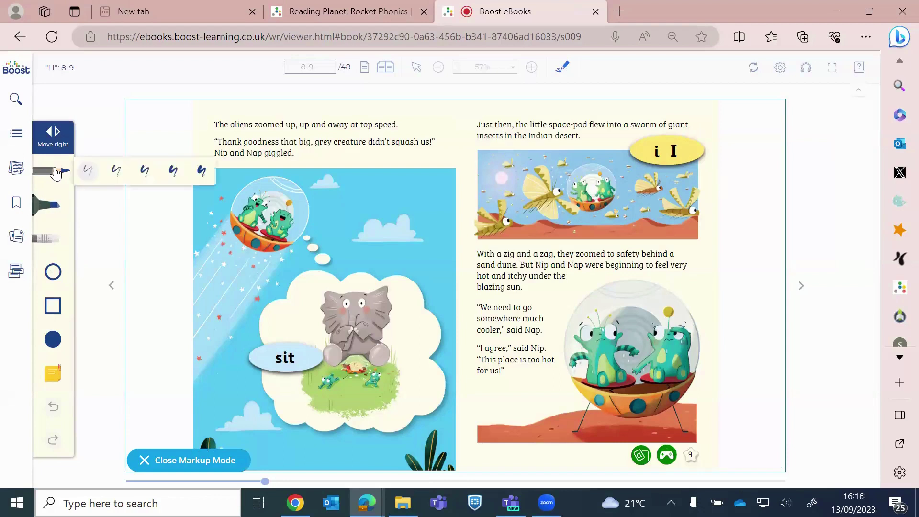
pyautogui.click(117, 173)
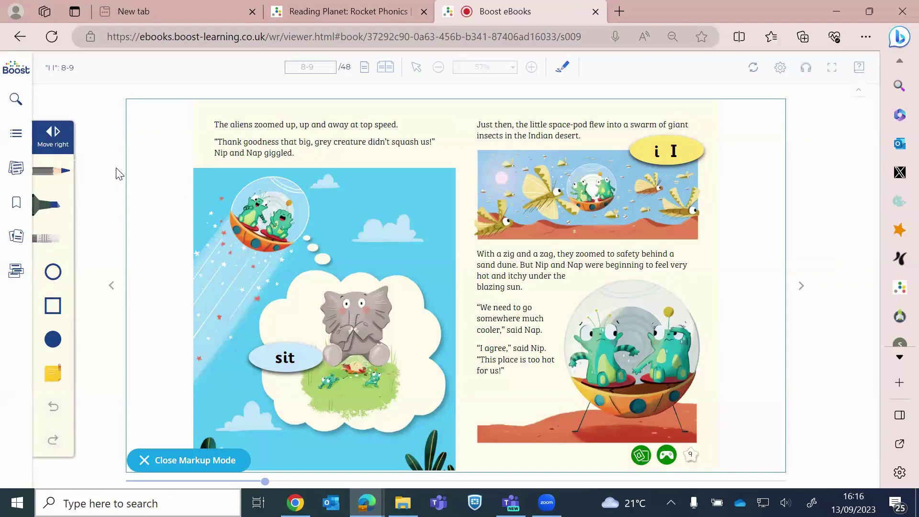
pyautogui.click(54, 339)
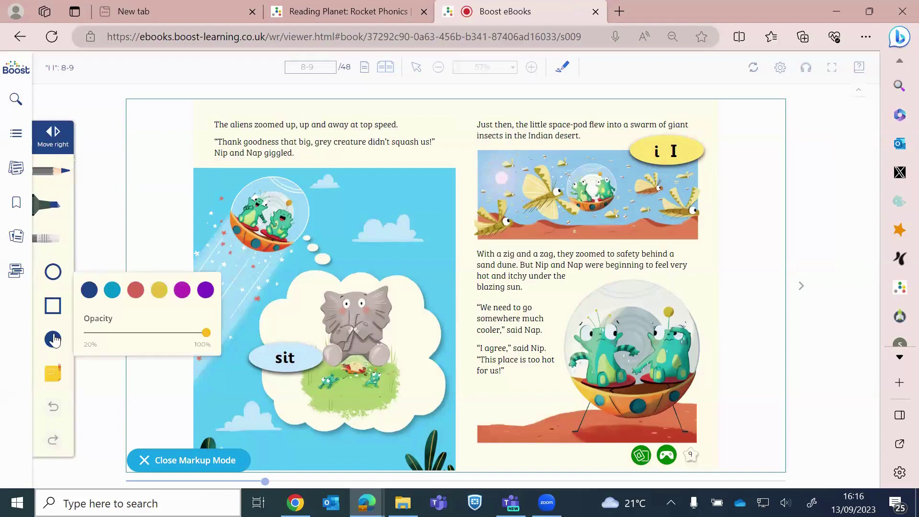
pyautogui.click(136, 292)
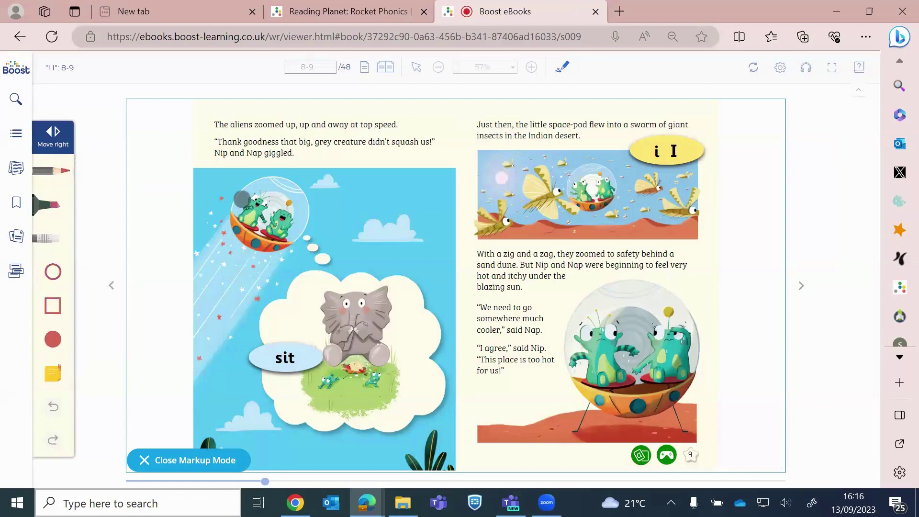
pyautogui.moveTo(217, 167); pyautogui.dragTo(386, 171)
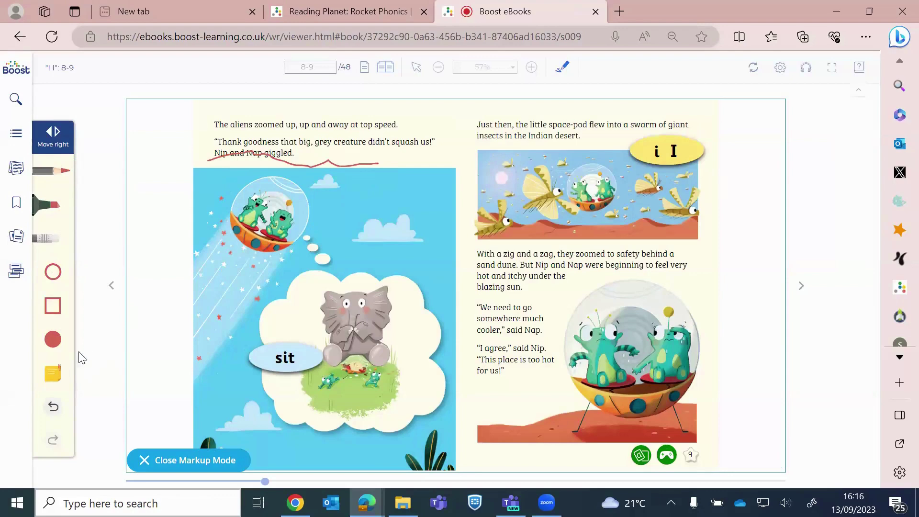
pyautogui.click(51, 242)
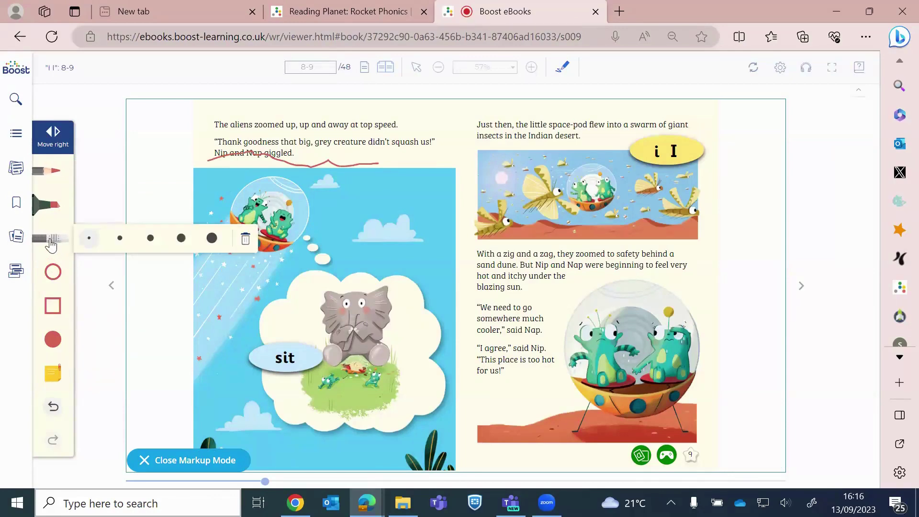
pyautogui.click(244, 241)
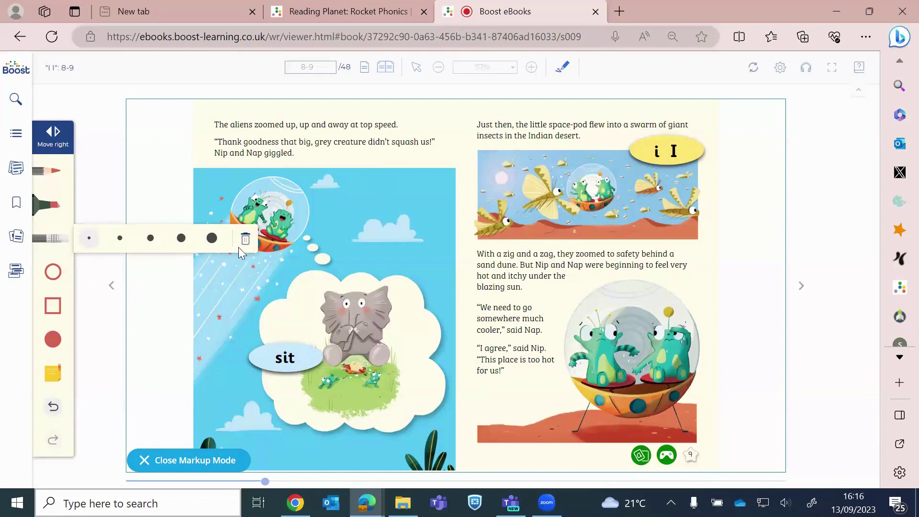
pyautogui.click(160, 465)
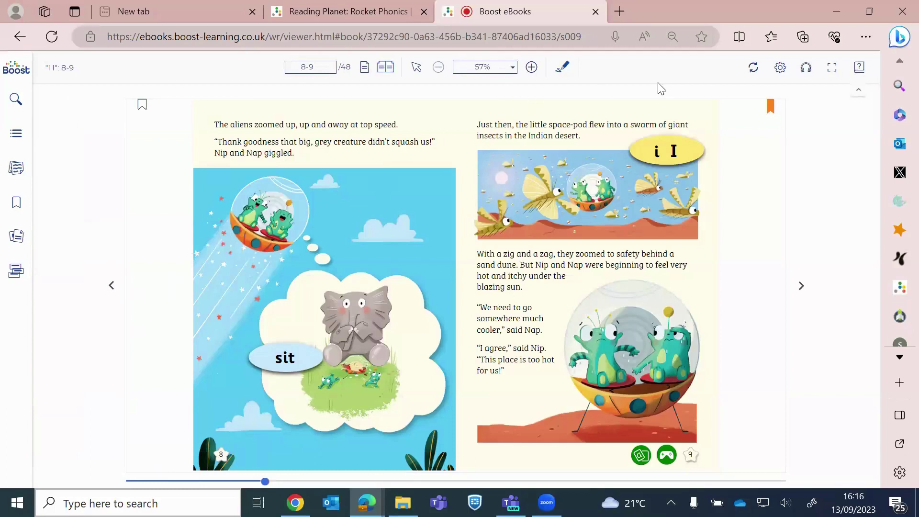
# Play and pause the read-aloud audio, move and close its controls, then close the eBook tab.
pyautogui.click(806, 70)
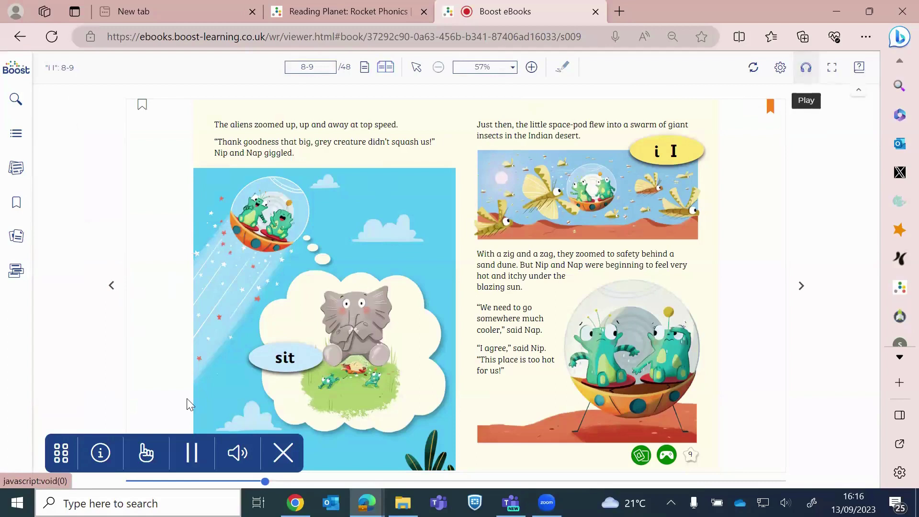
pyautogui.click(182, 451)
pyautogui.moveTo(54, 431); pyautogui.dragTo(10, 416)
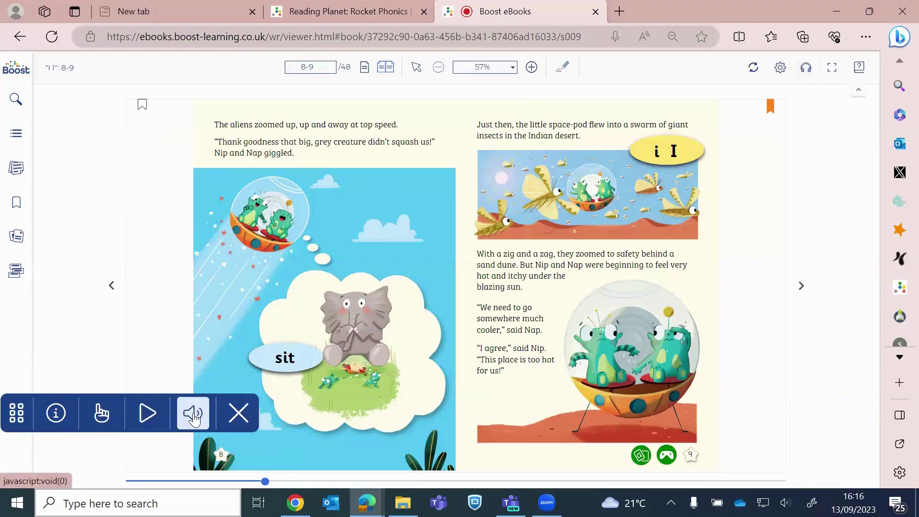
pyautogui.click(239, 414)
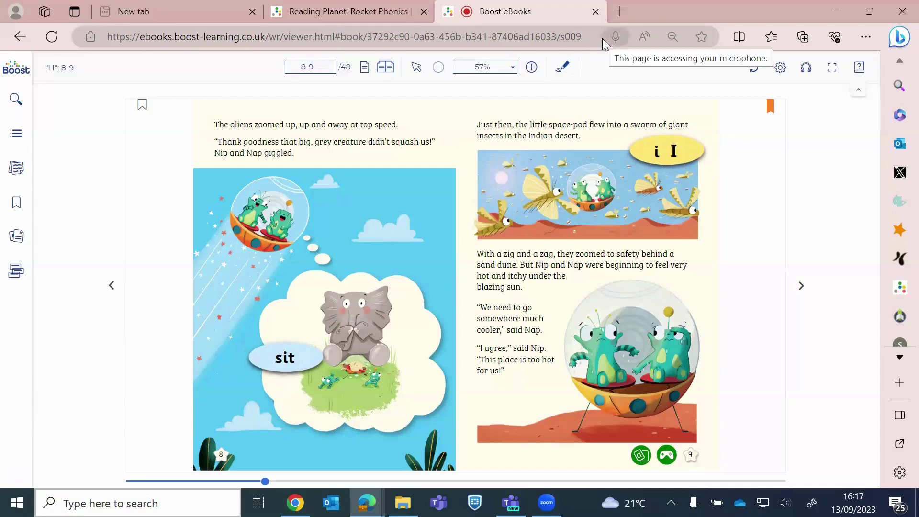
pyautogui.click(596, 12)
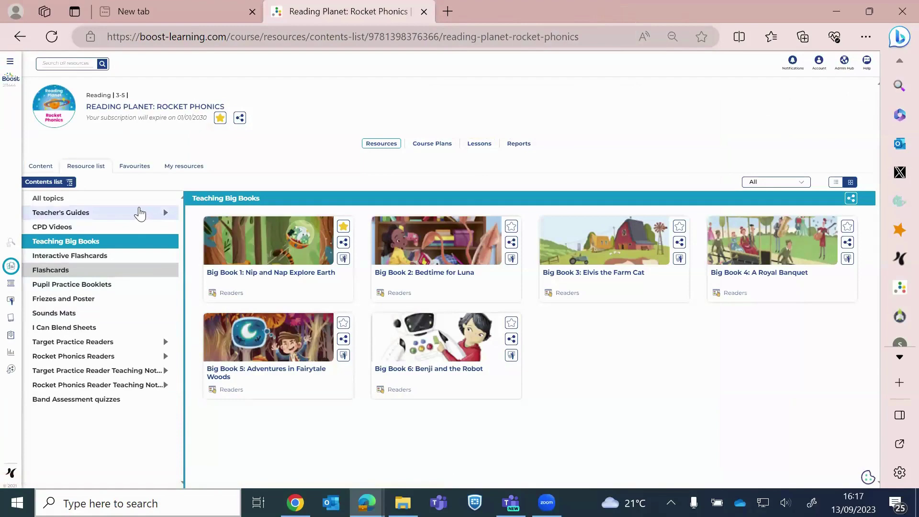
# View Teacher's Guides' Daily Lesson Plans expanded, at Fit Page and Fit Width, then go back.
pyautogui.click(140, 214)
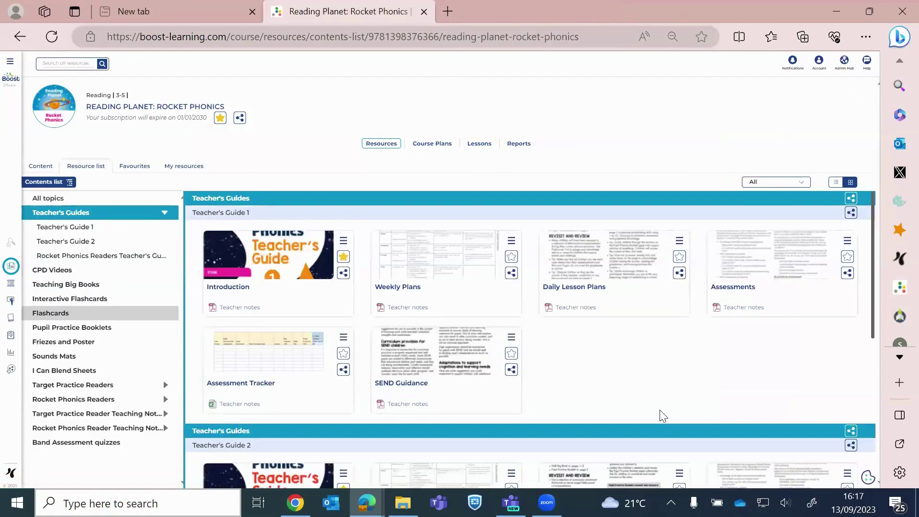
pyautogui.click(614, 273)
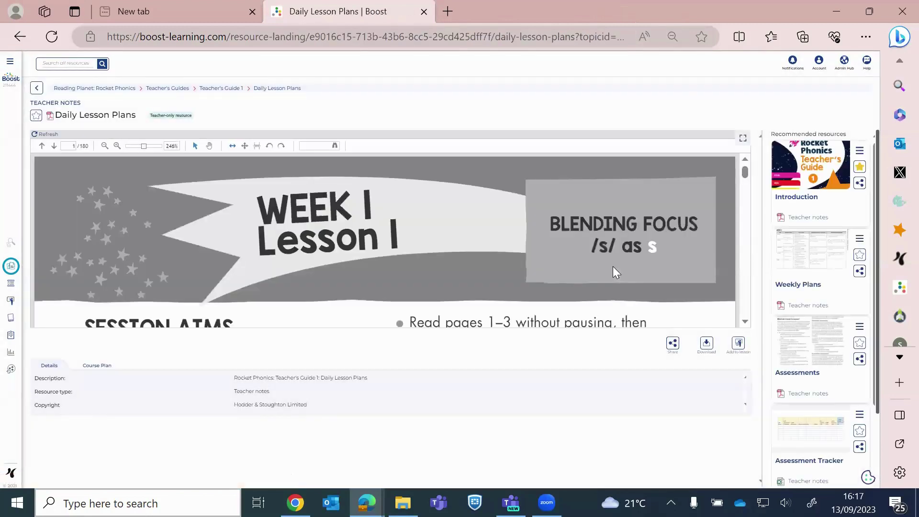
pyautogui.click(743, 138)
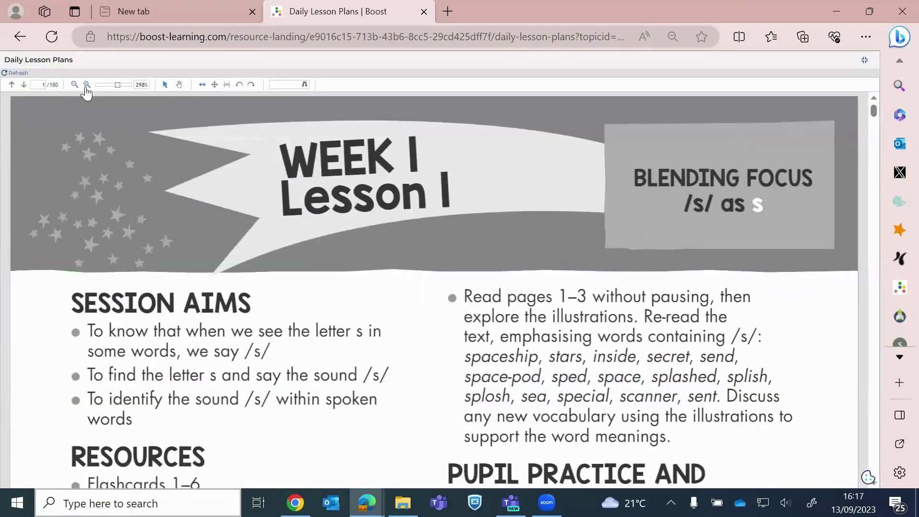
pyautogui.click(215, 85)
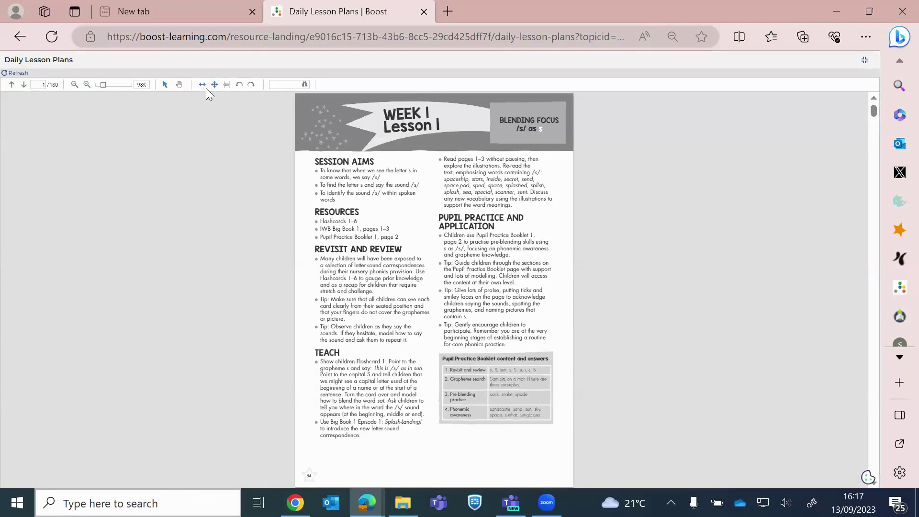
pyautogui.click(202, 85)
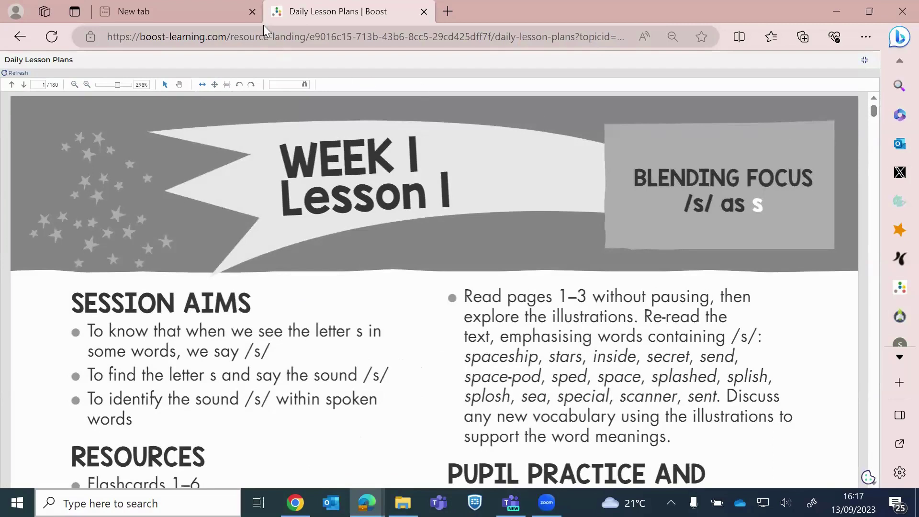
pyautogui.click(18, 37)
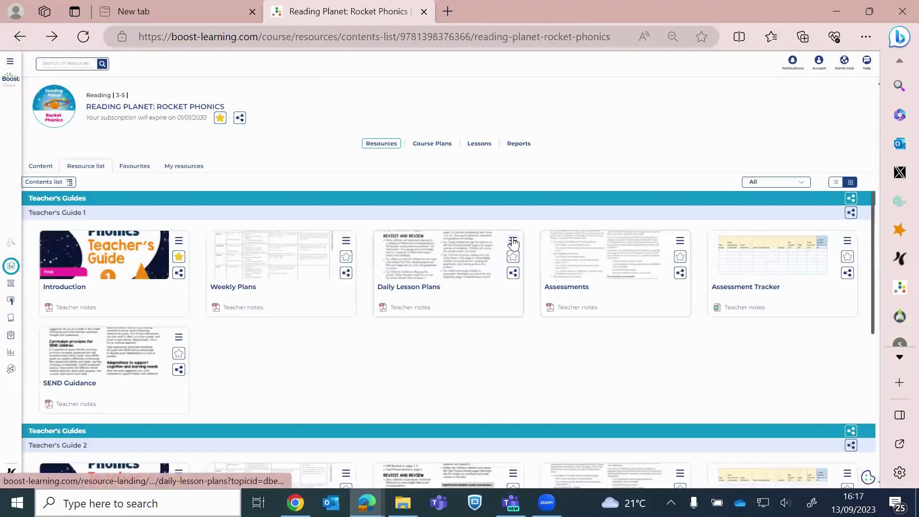
# Download the Daily Lesson Plans PDF, review its Print panel, and close the PDF tab.
pyautogui.click(514, 241)
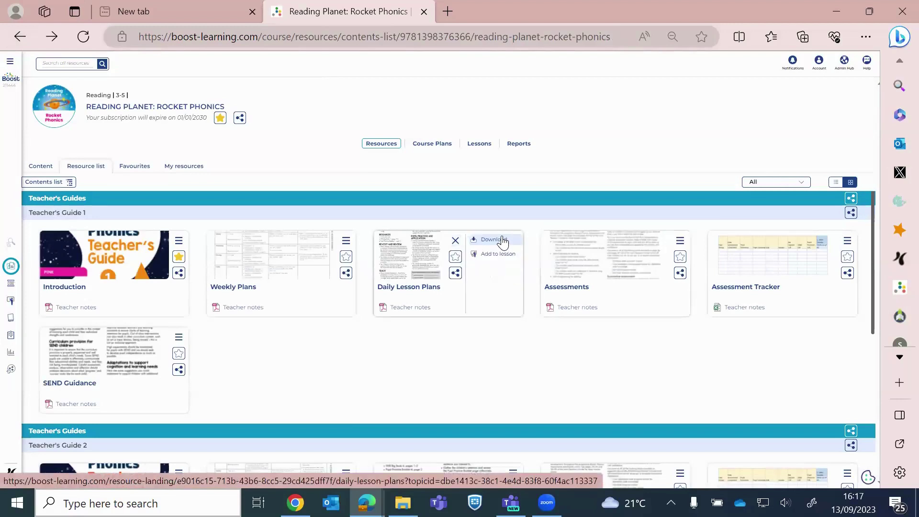
pyautogui.click(502, 238)
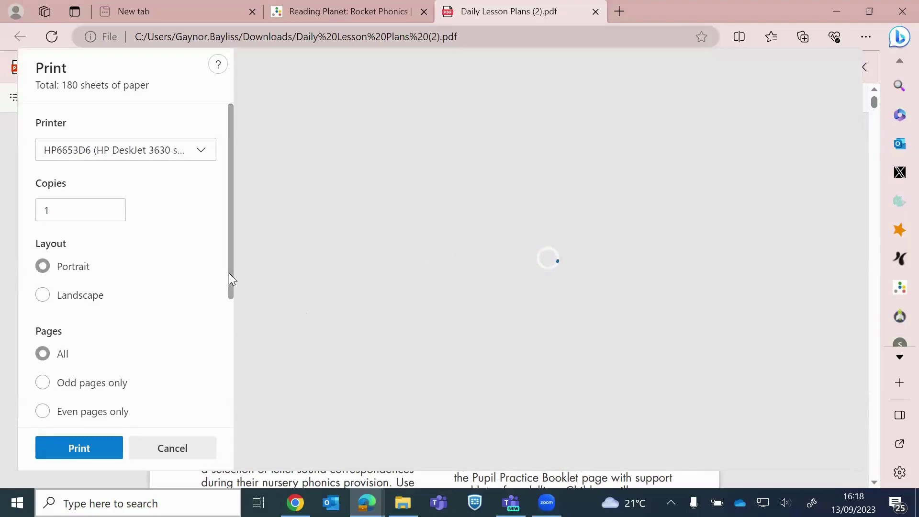
pyautogui.moveTo(228, 264); pyautogui.dragTo(229, 342)
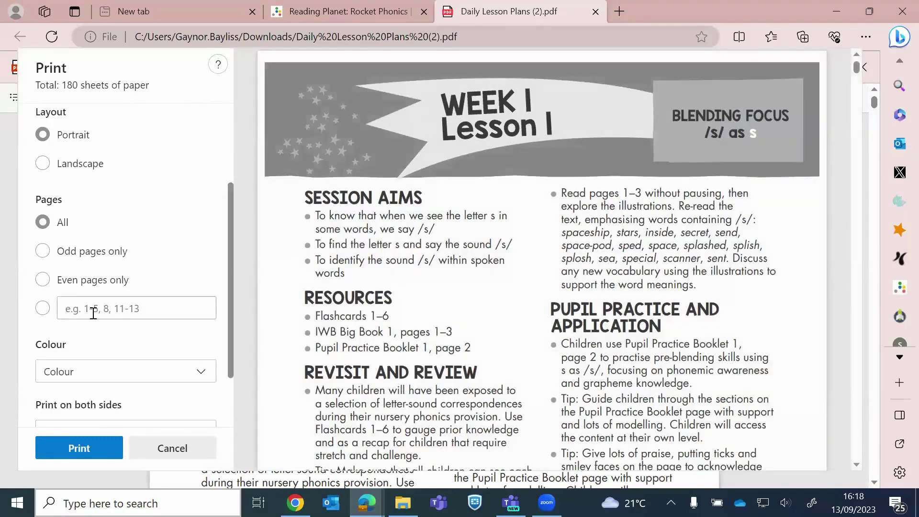
pyautogui.click(596, 11)
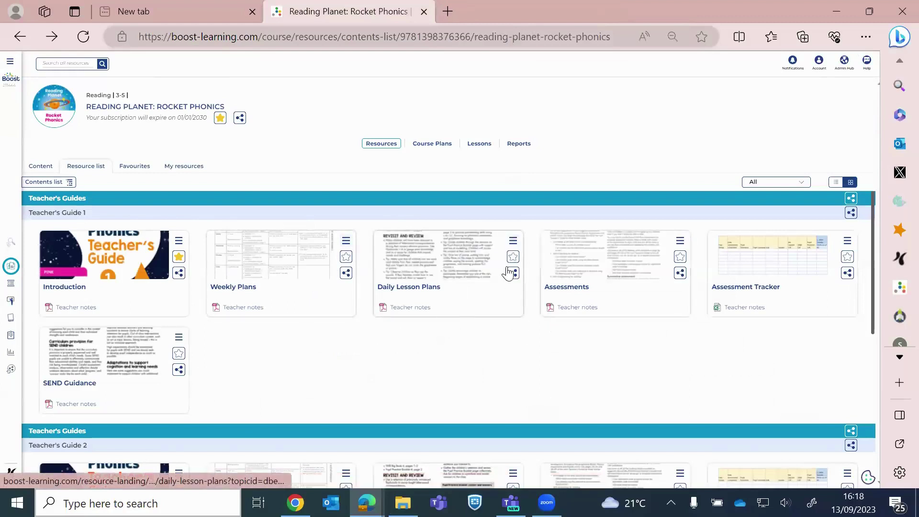
# Star Daily Lesson Plans as a favourite and show the Target Practice Readers from Contents.
pyautogui.click(513, 258)
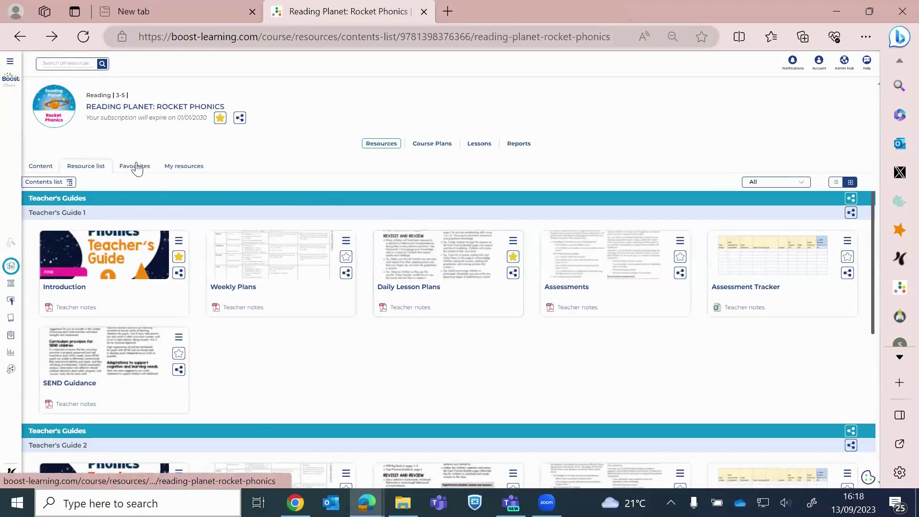
pyautogui.click(66, 184)
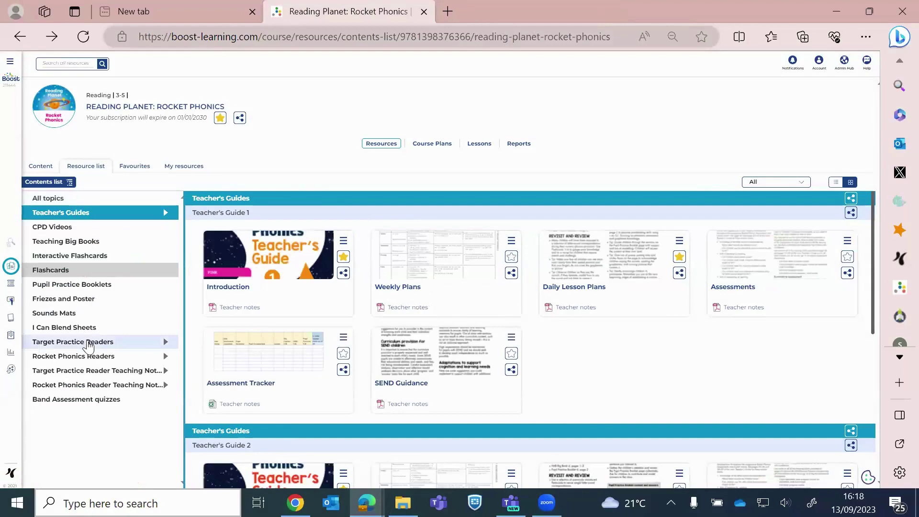
pyautogui.click(90, 343)
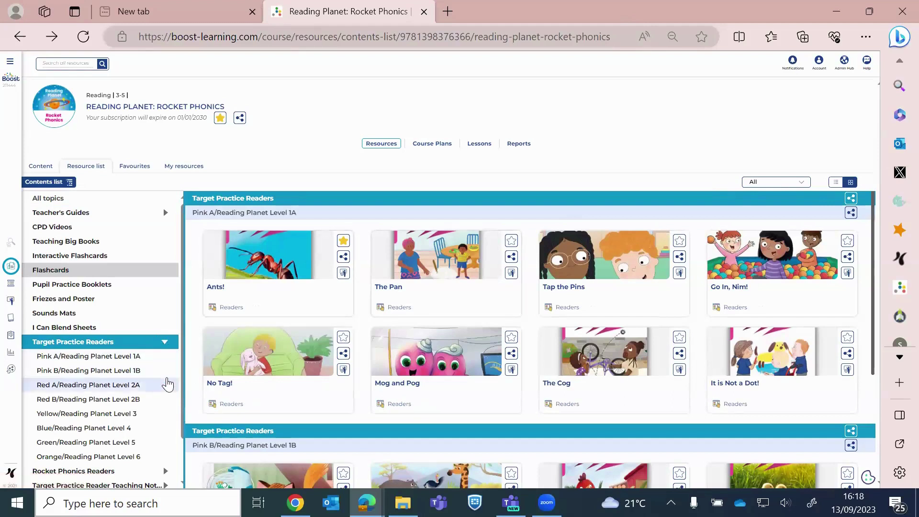
# Show only Pink A/Reading Planet Level 1A readers in list view, then open and dismiss Ants! sharing.
pyautogui.click(116, 360)
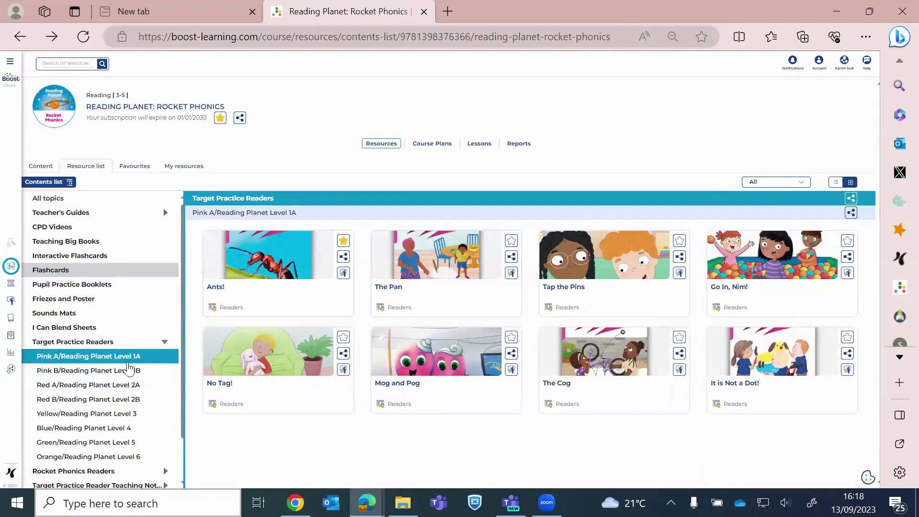
pyautogui.click(836, 182)
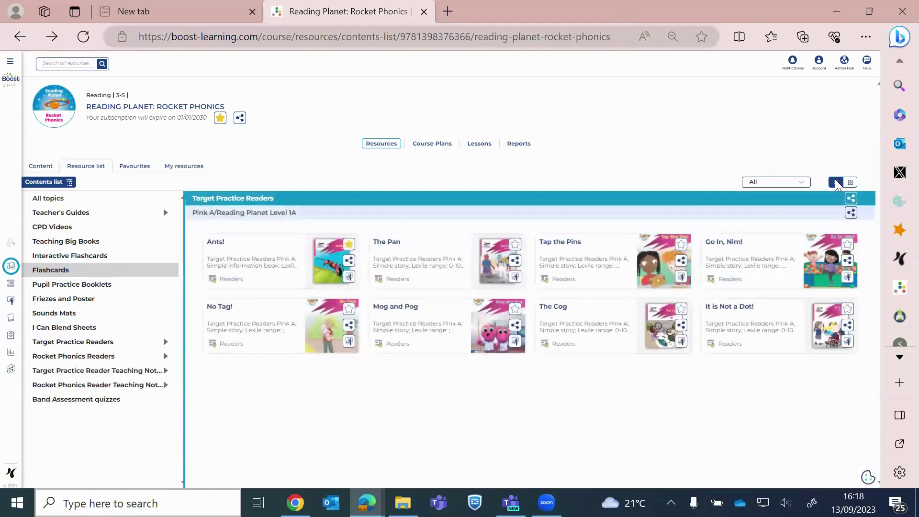
pyautogui.click(851, 182)
pyautogui.click(836, 183)
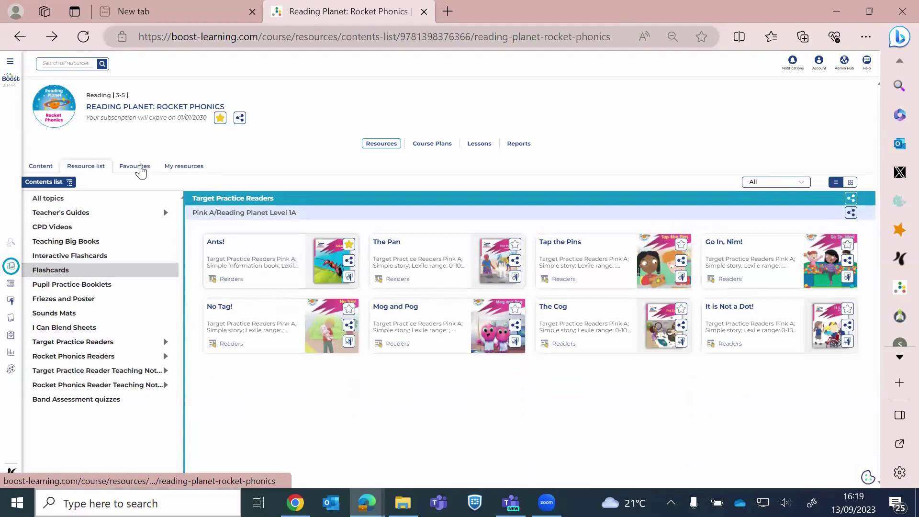
pyautogui.click(350, 261)
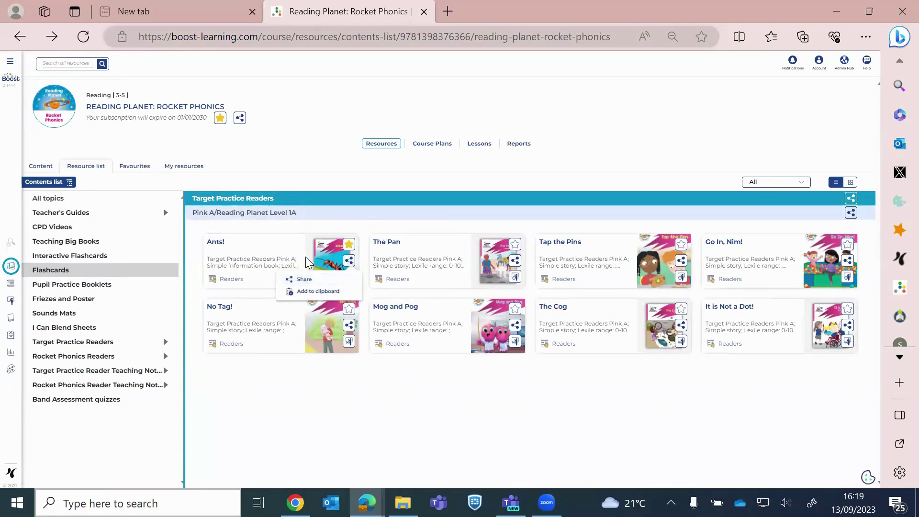
pyautogui.click(307, 148)
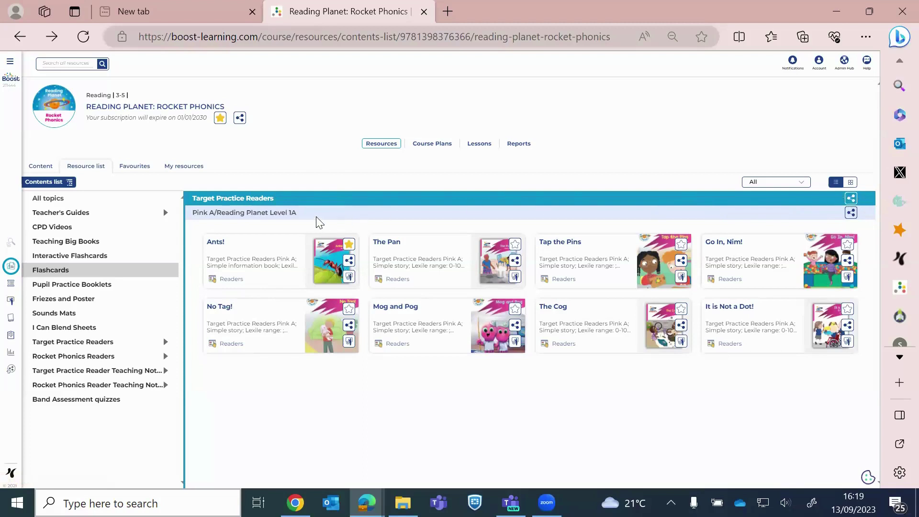
# Choose Share within Boost for the Level 1A topic and toggle the Available from date on and off.
pyautogui.click(851, 213)
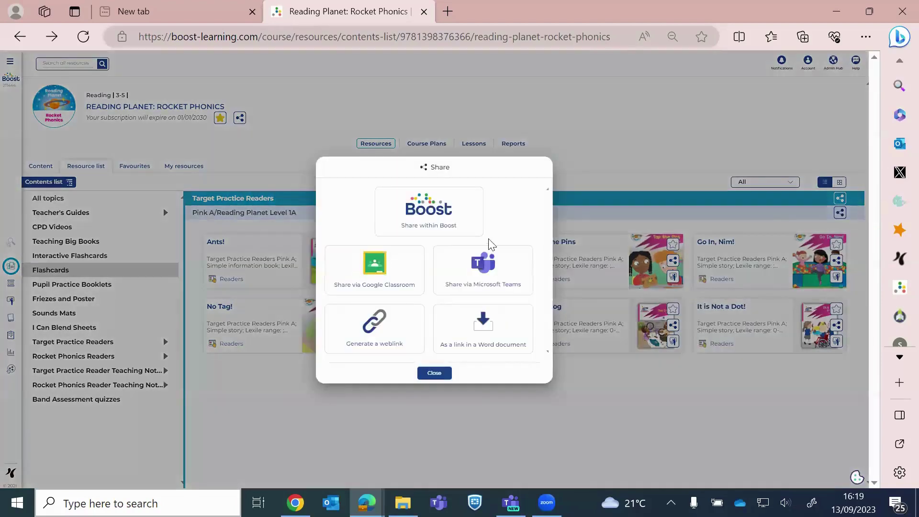
pyautogui.click(429, 215)
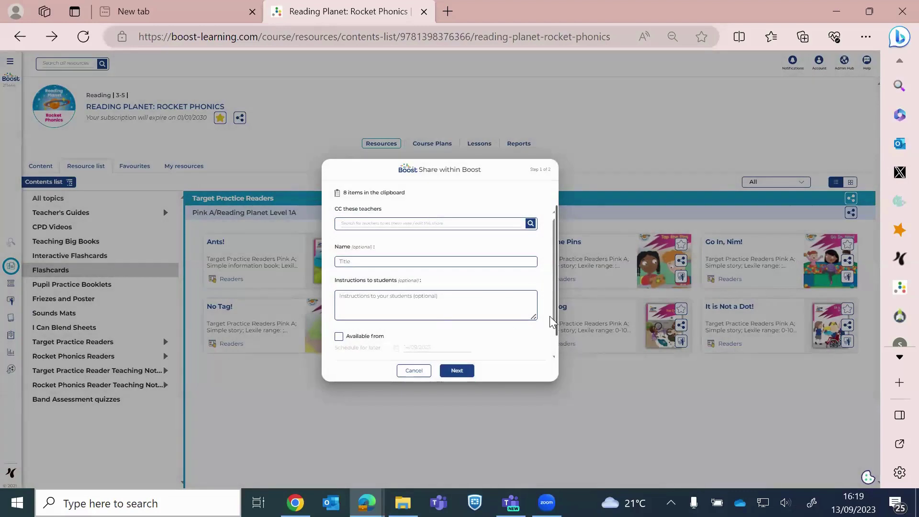
pyautogui.moveTo(557, 326); pyautogui.dragTo(554, 349)
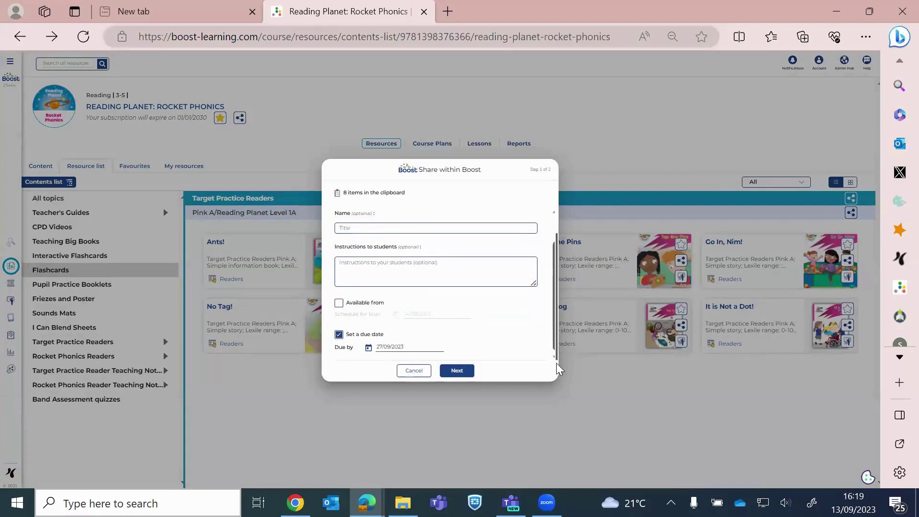
pyautogui.click(339, 304)
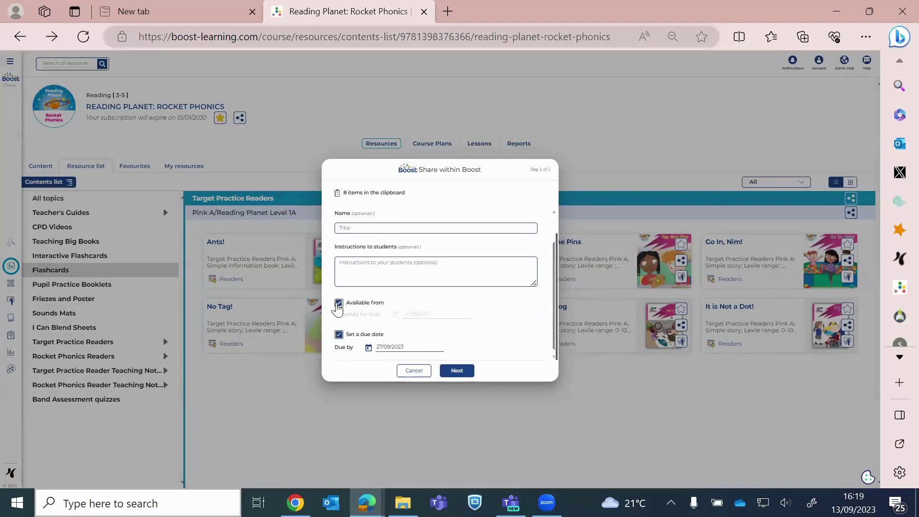
pyautogui.click(339, 304)
# Browse the Groups and Classes recipients, select then deselect Reception class, and return to step 1.
pyautogui.click(456, 371)
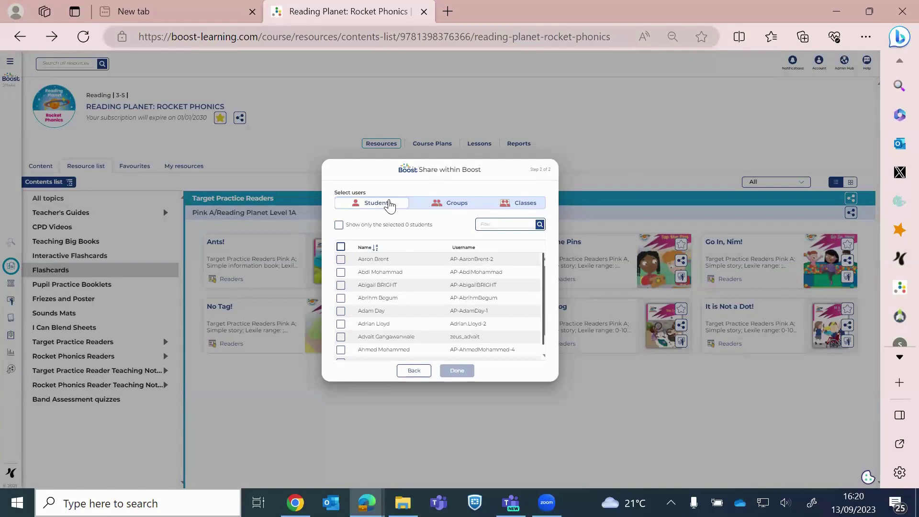
pyautogui.click(441, 204)
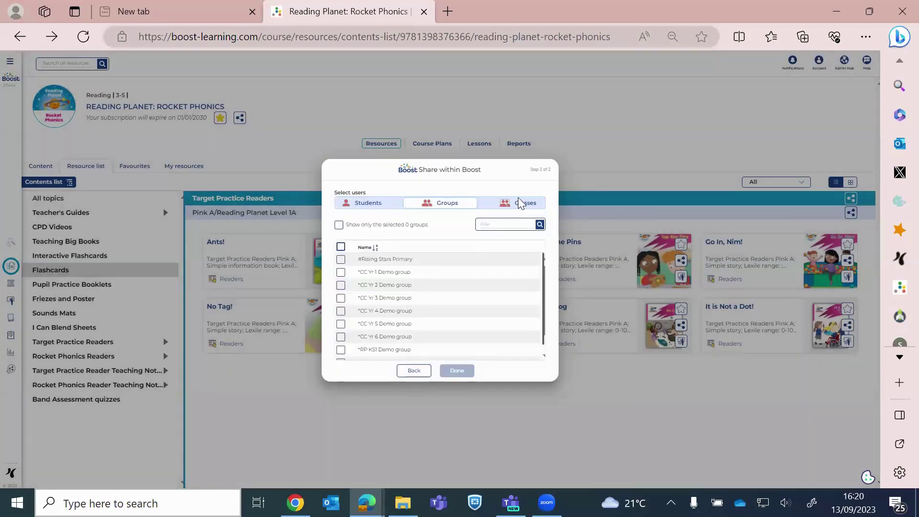
pyautogui.click(507, 204)
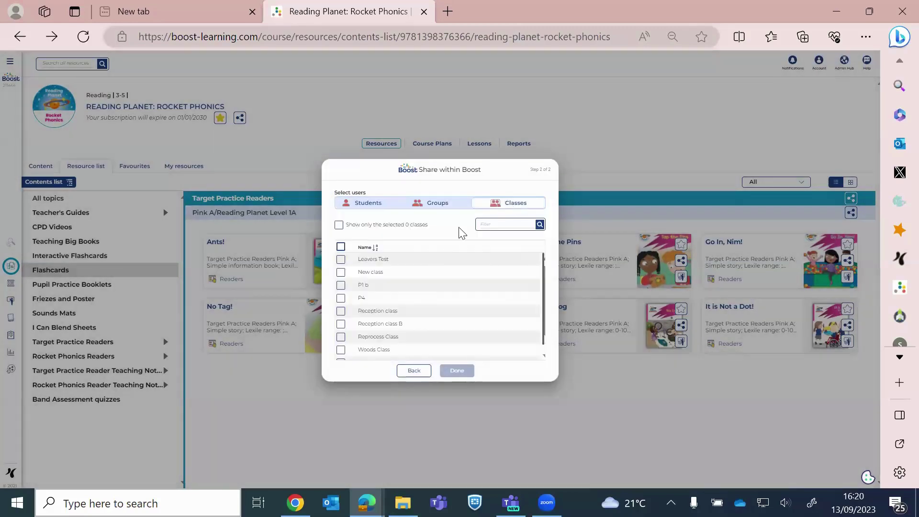
pyautogui.click(341, 311)
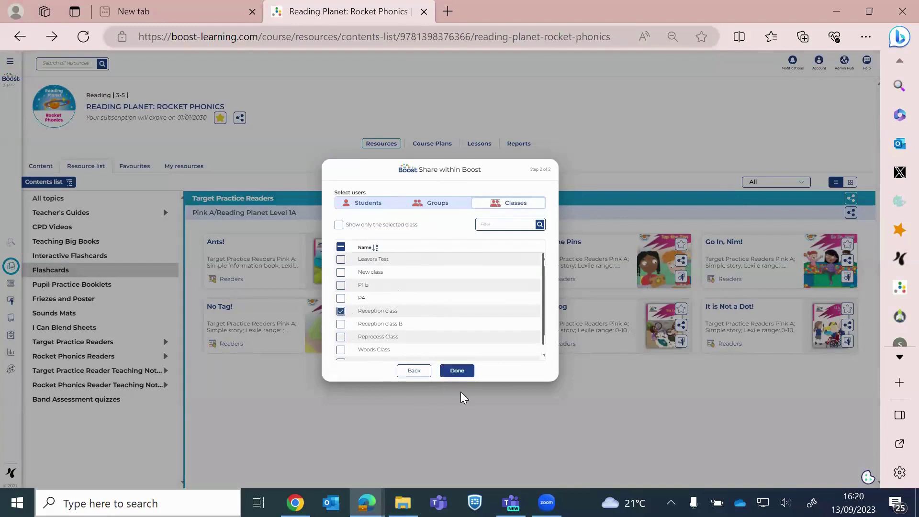
pyautogui.click(341, 311)
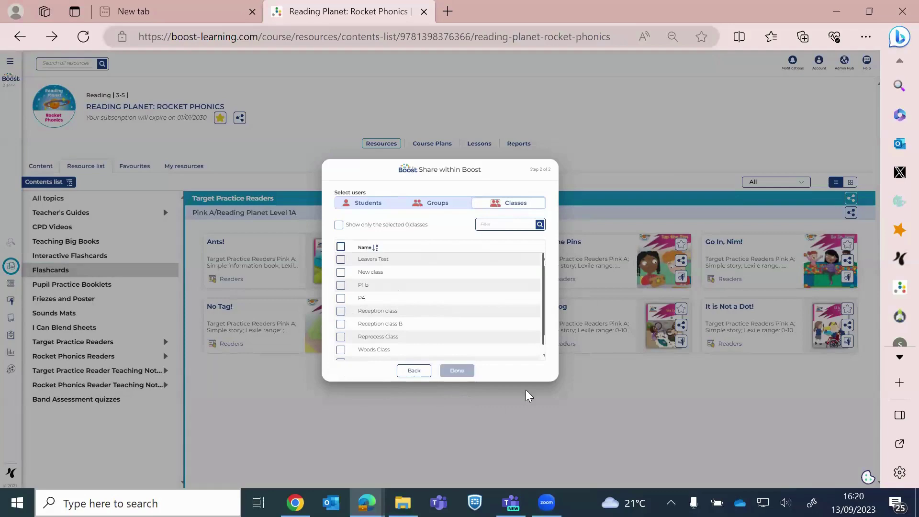
pyautogui.click(406, 374)
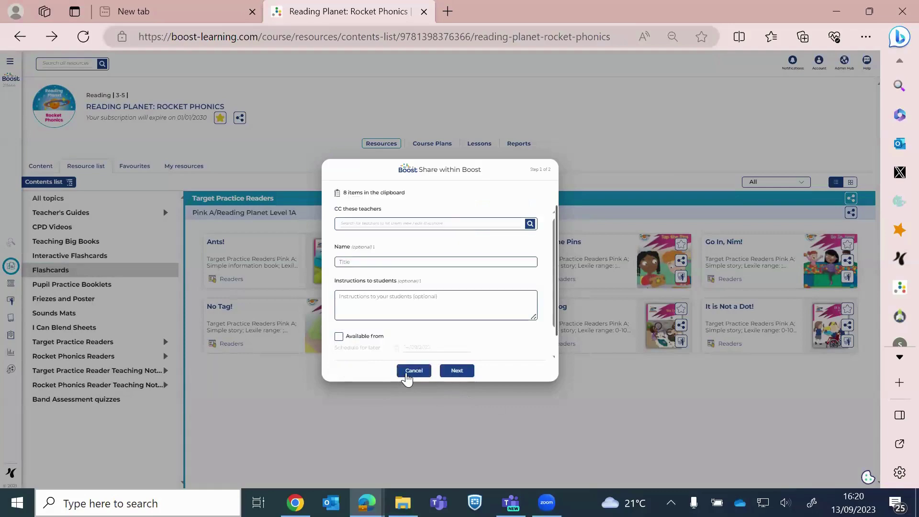
# Cancel sharing the Pink A Level 1A readers within Boost.
pyautogui.click(413, 370)
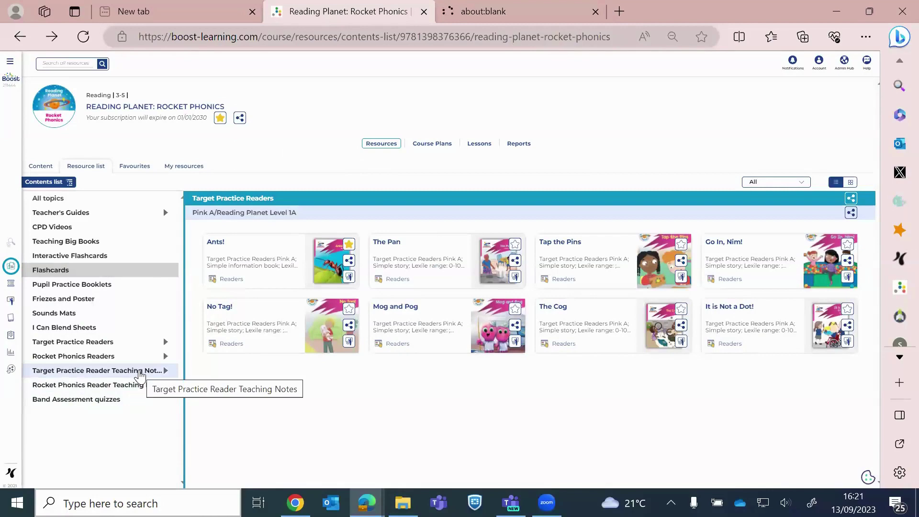
# Collapse Target Practice Reader Teaching Notes and browse Teacher's Guide 1, Guide 2 and the Rocket Phonics Readers Teacher's Guides.
pyautogui.click(140, 372)
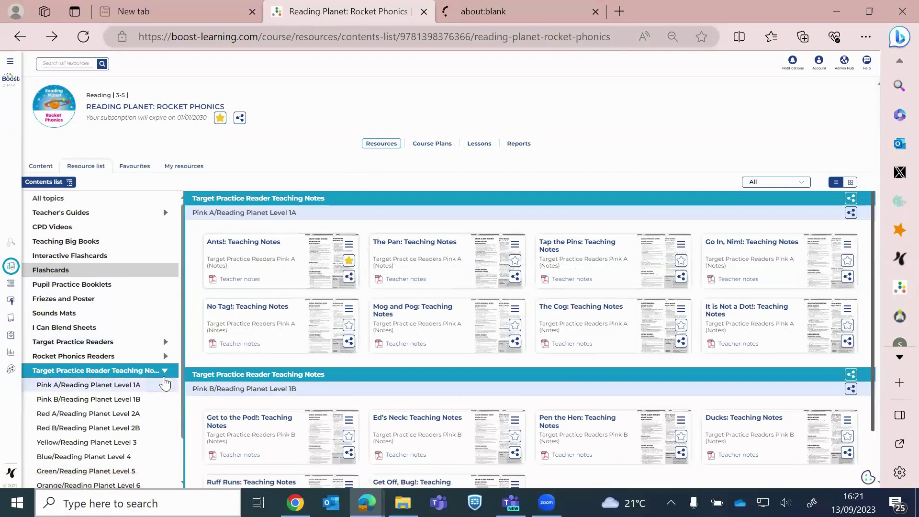
pyautogui.click(166, 371)
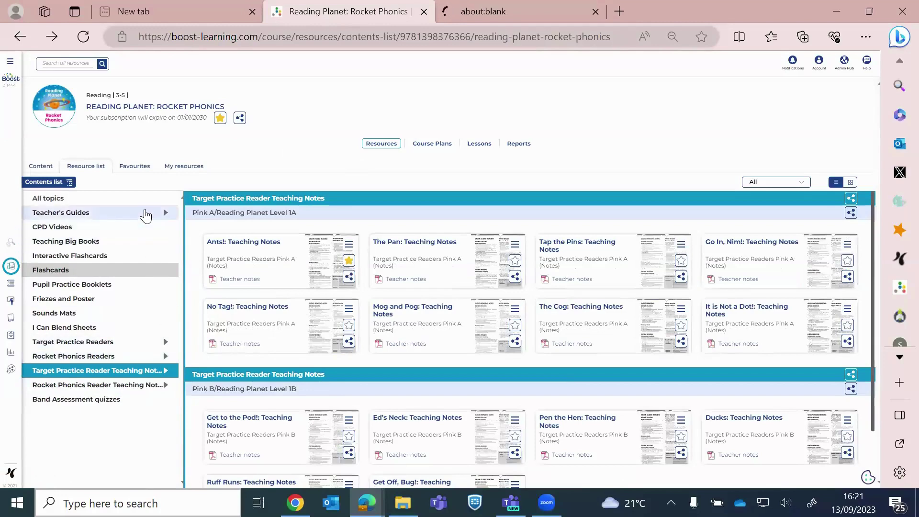
pyautogui.click(145, 216)
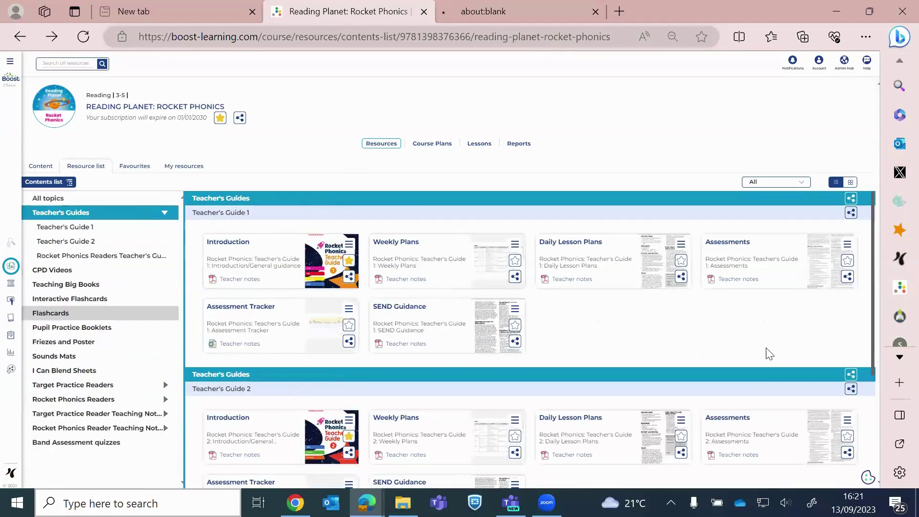
pyautogui.click(156, 257)
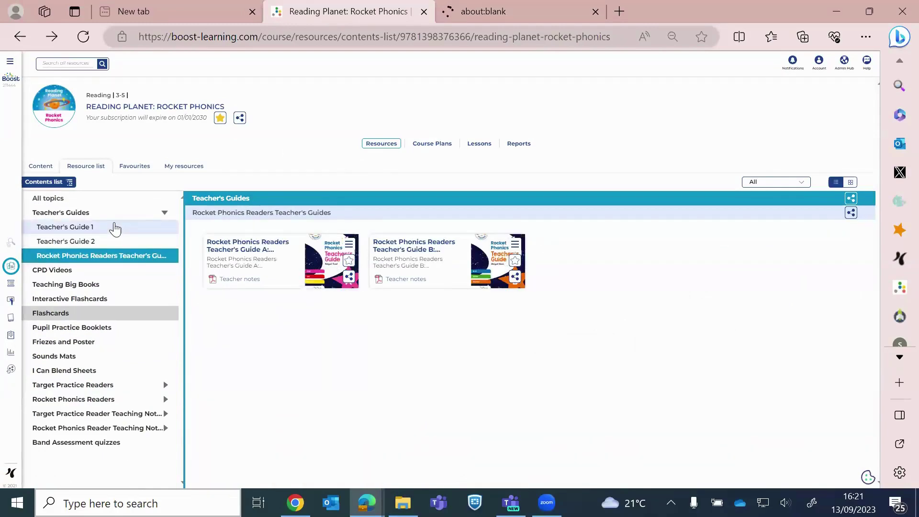
pyautogui.click(114, 229)
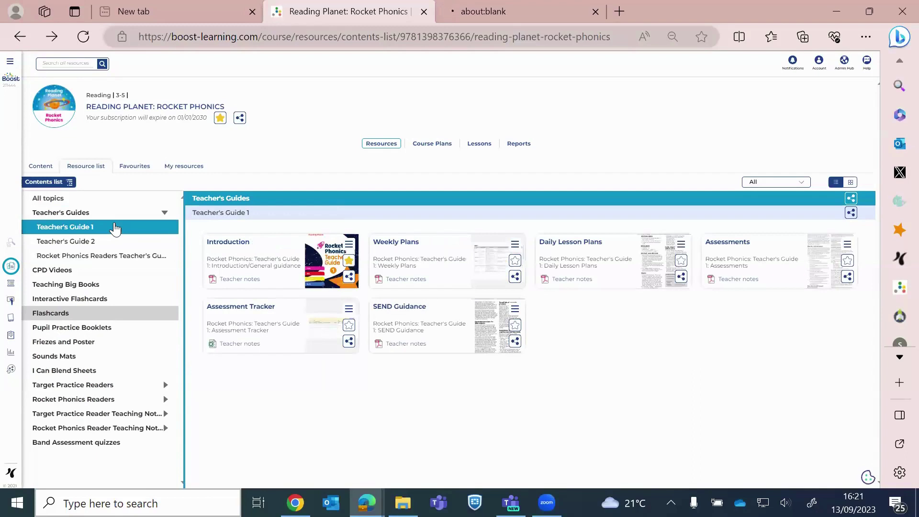
pyautogui.click(108, 243)
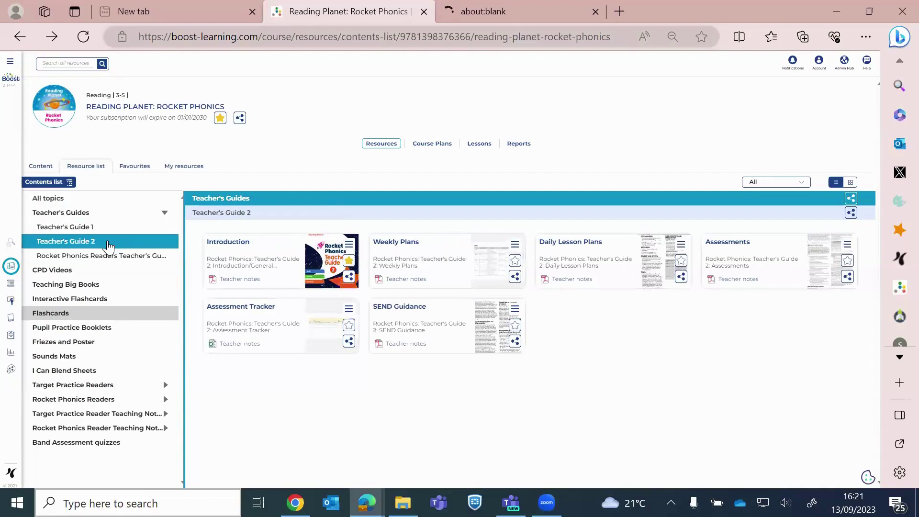
pyautogui.click(117, 257)
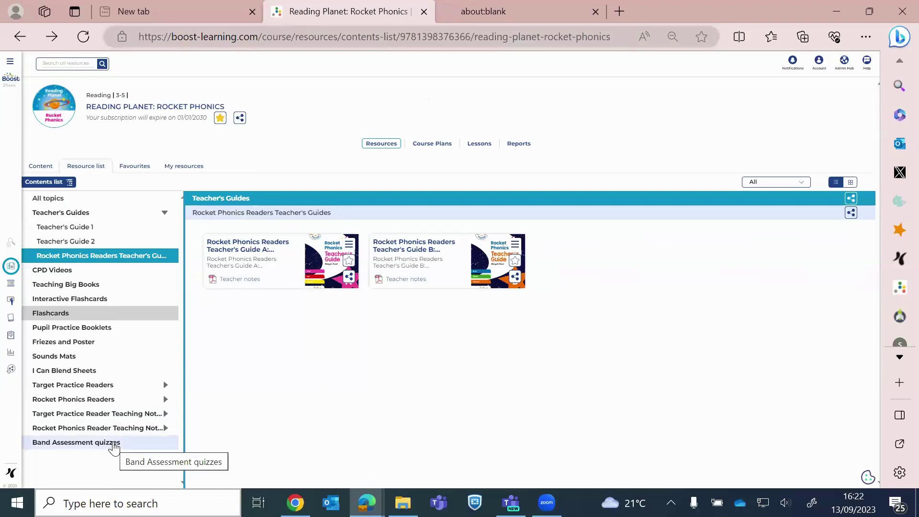
# List the six Band Assessment quizzes and glance at the Pink A quiz's sharing options.
pyautogui.click(114, 447)
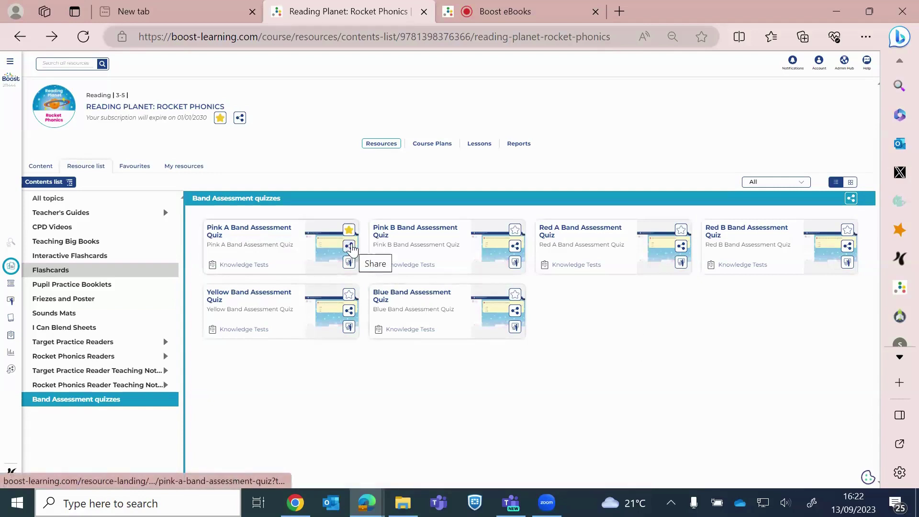
pyautogui.click(351, 246)
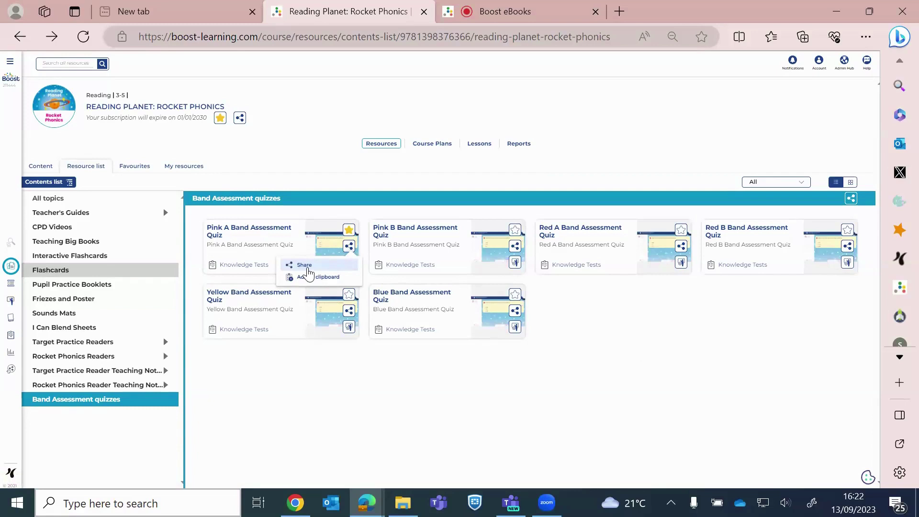
pyautogui.click(247, 401)
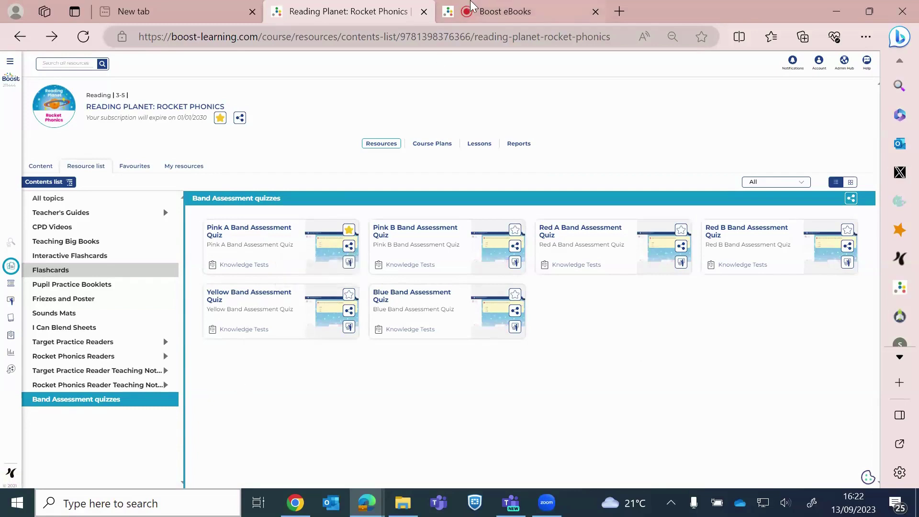
# In the eBook, play pages 10–11 aloud, pausing and resuming the read-aloud.
pyautogui.click(483, 13)
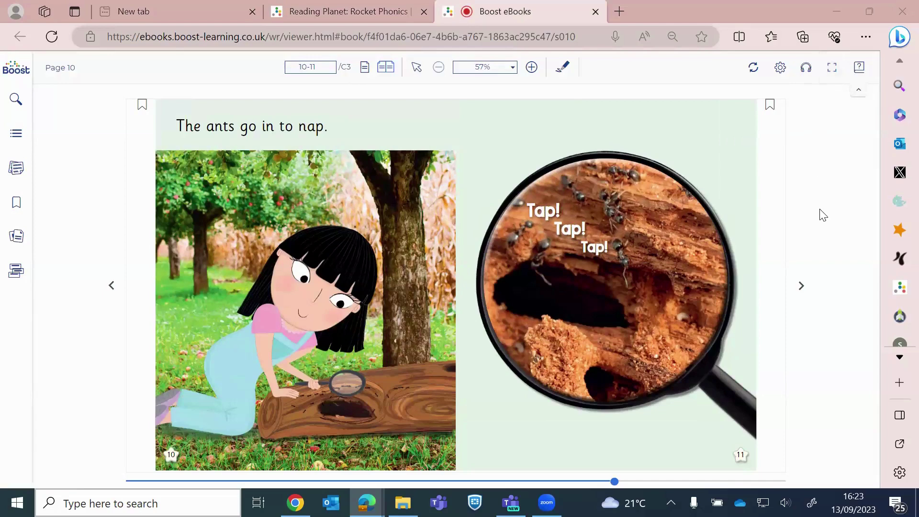
pyautogui.click(808, 71)
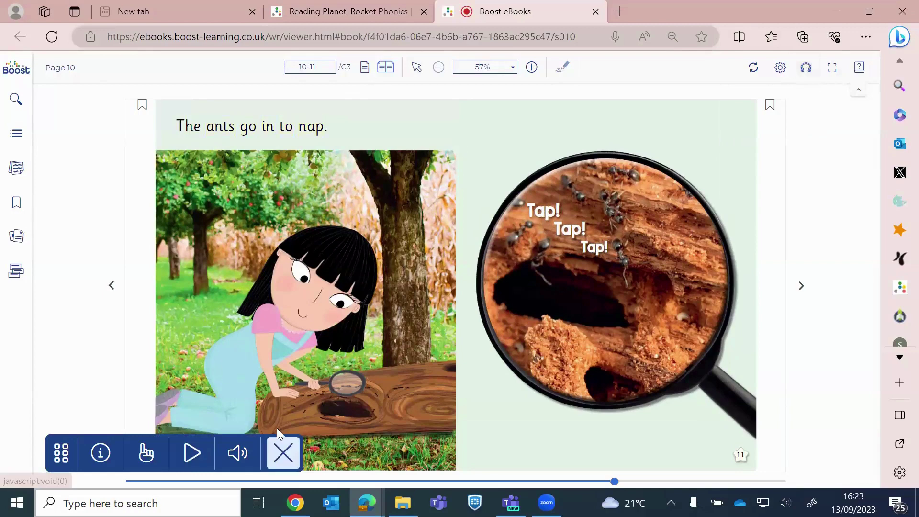
pyautogui.click(181, 453)
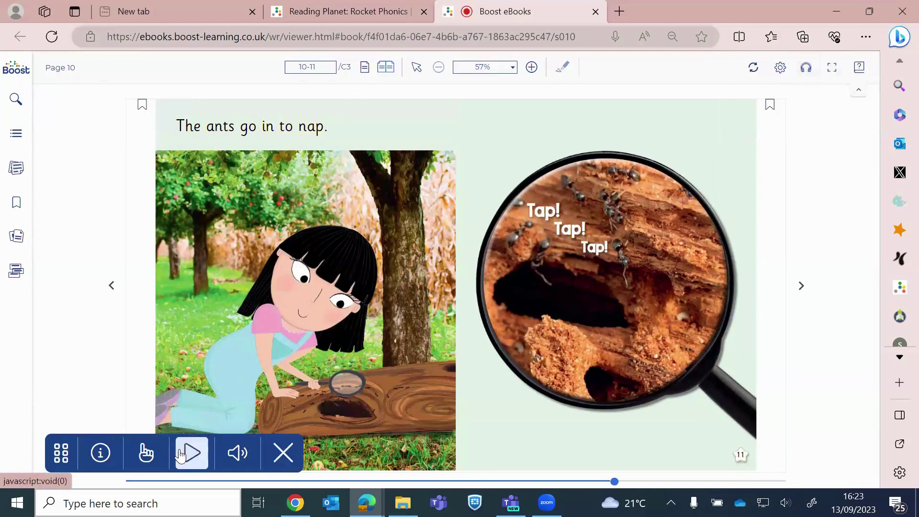
pyautogui.click(181, 455)
pyautogui.click(181, 455)
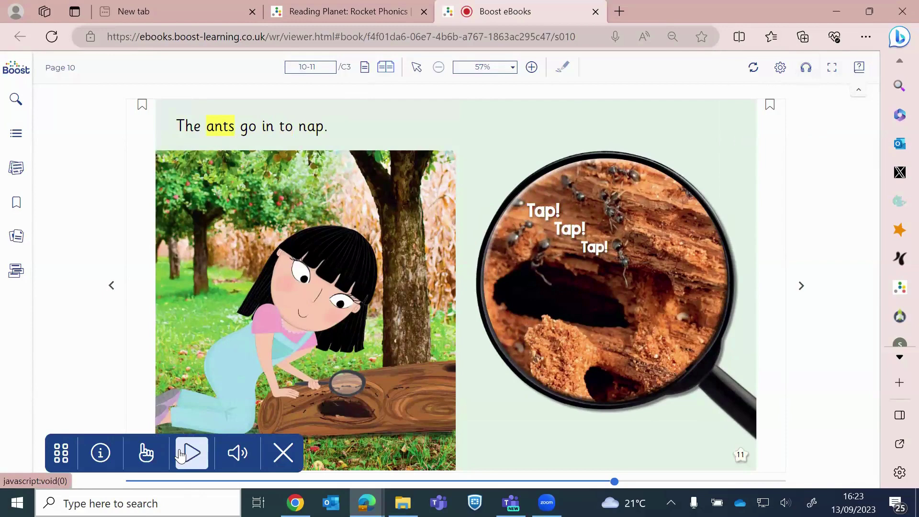
# Start the read-aloud from the word 'ants', then move and close the player bar.
pyautogui.click(146, 454)
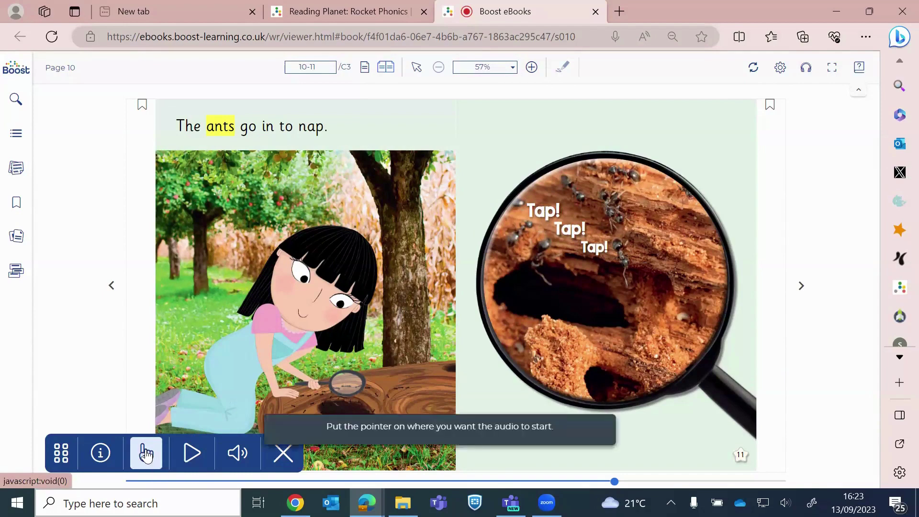
pyautogui.click(526, 215)
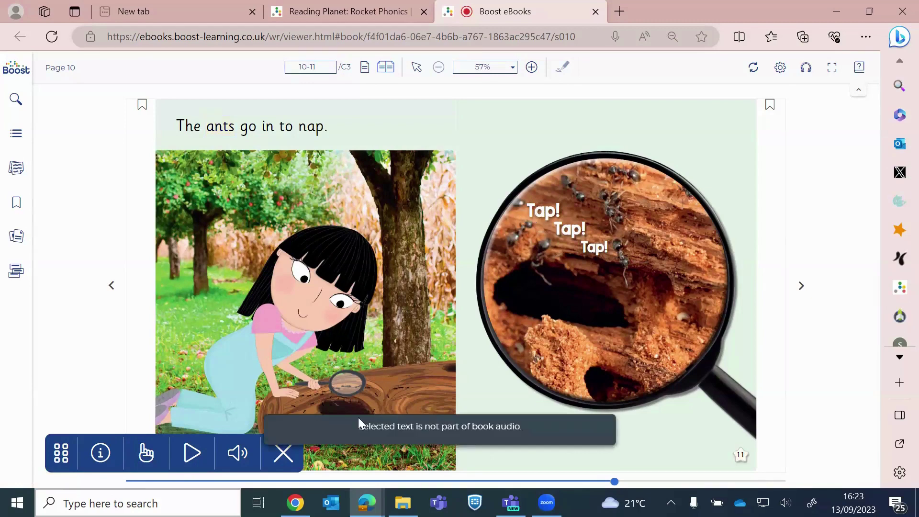
pyautogui.click(146, 452)
pyautogui.click(211, 130)
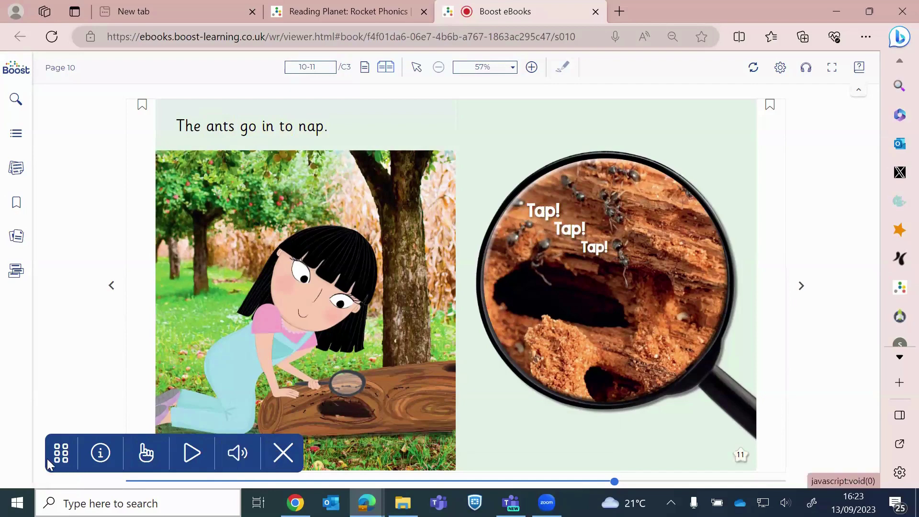
pyautogui.moveTo(52, 462); pyautogui.dragTo(31, 357)
pyautogui.click(262, 347)
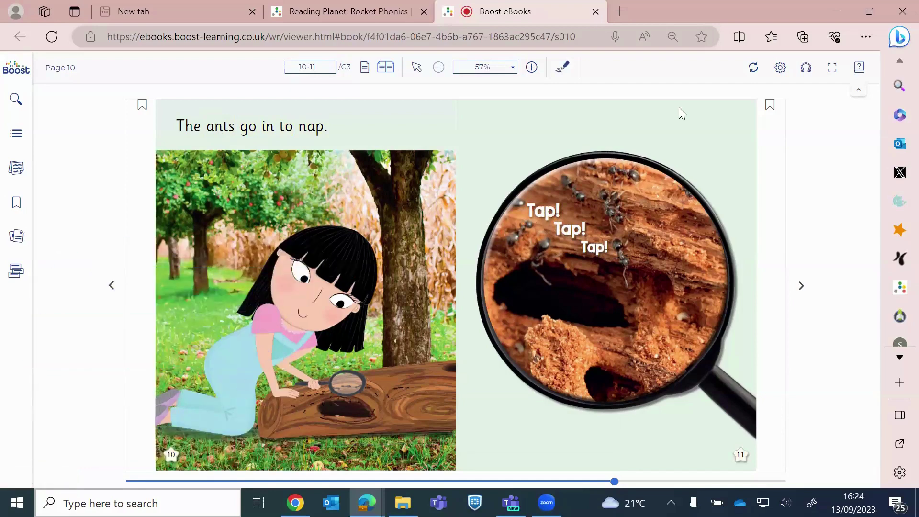
# Turn markup mode on, dismiss its information message, and turn it off again.
pyautogui.click(564, 69)
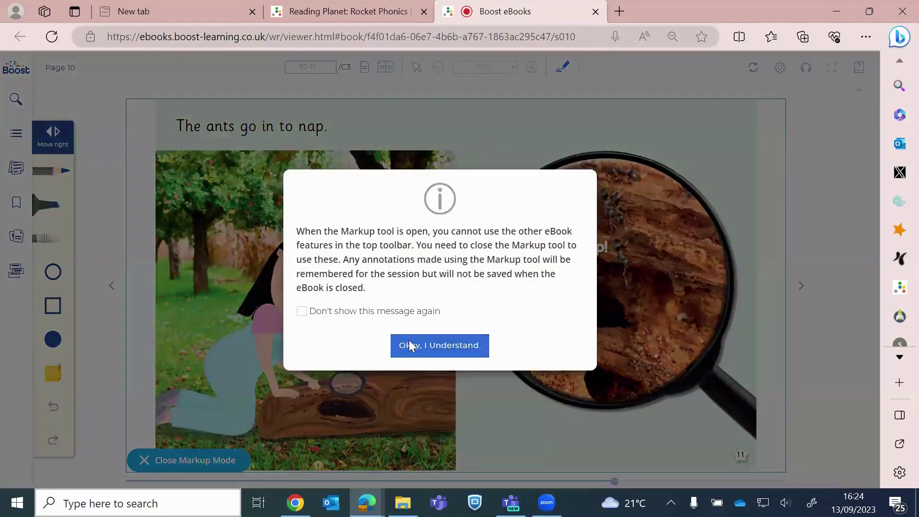
pyautogui.click(409, 343)
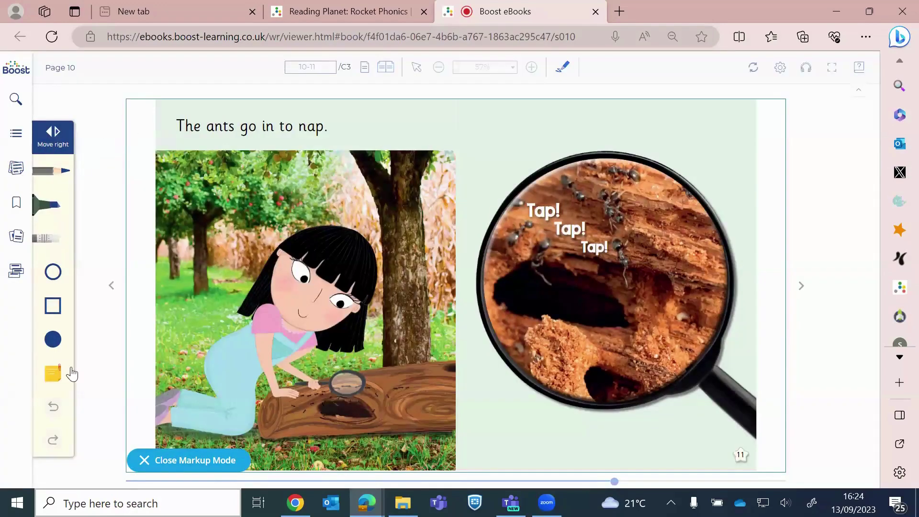
pyautogui.click(145, 463)
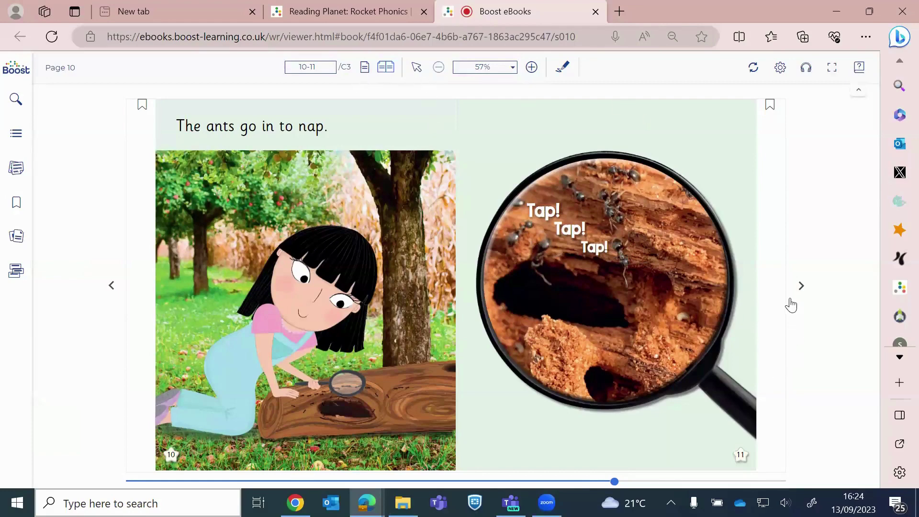
# Turn to page 12 and back to pages 10–11, then close the eBook.
pyautogui.click(803, 287)
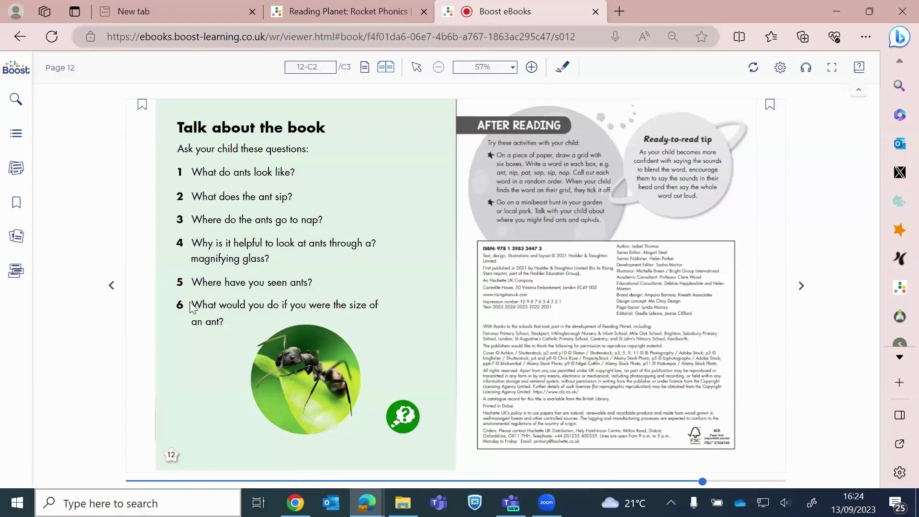
pyautogui.click(110, 286)
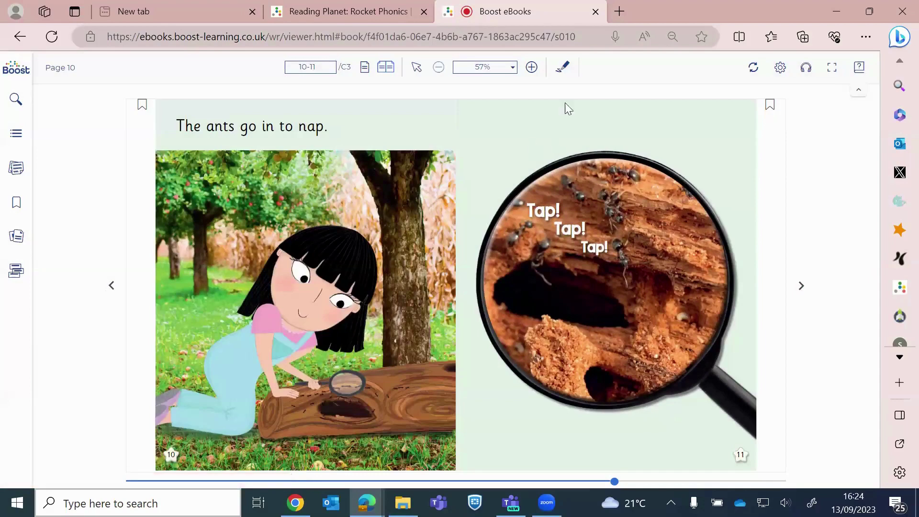
pyautogui.click(596, 12)
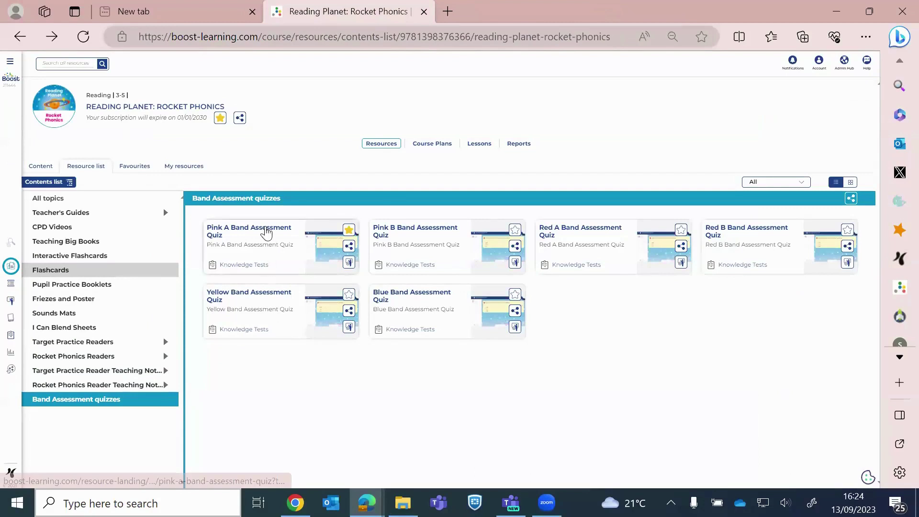
pyautogui.click(266, 231)
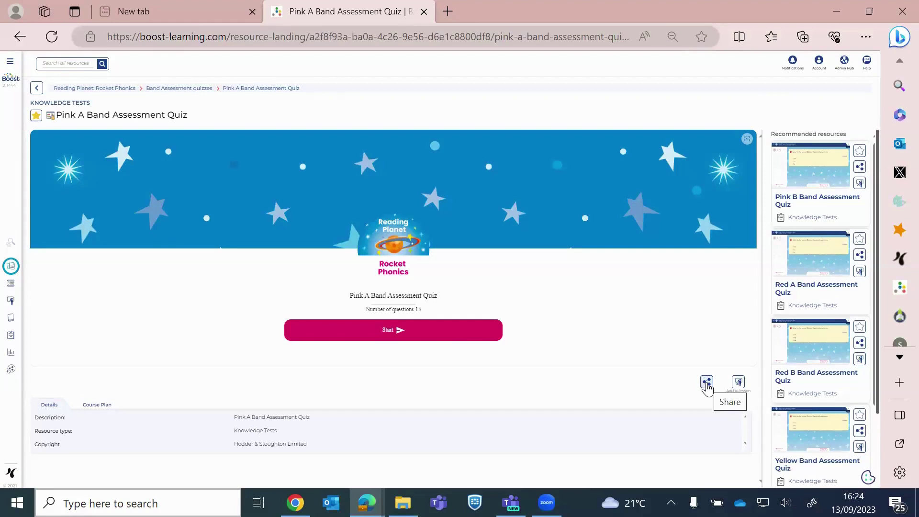
pyautogui.click(708, 385)
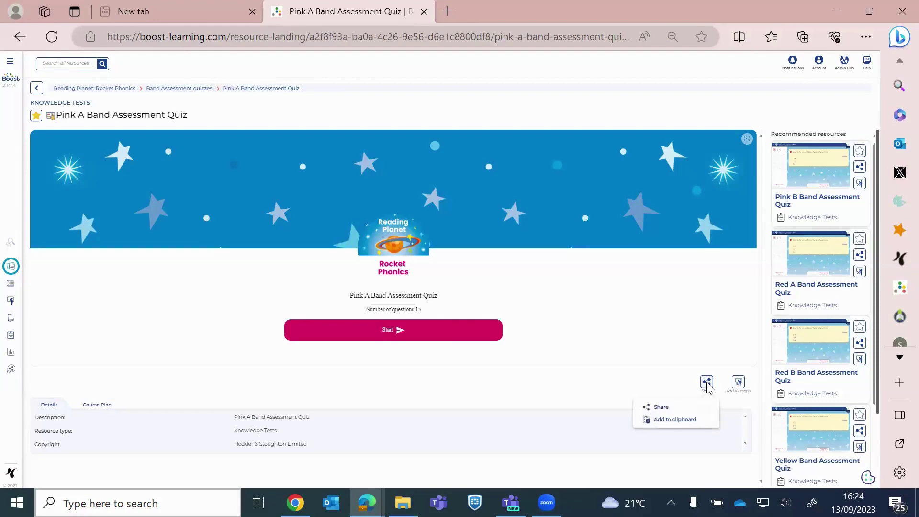
pyautogui.click(660, 408)
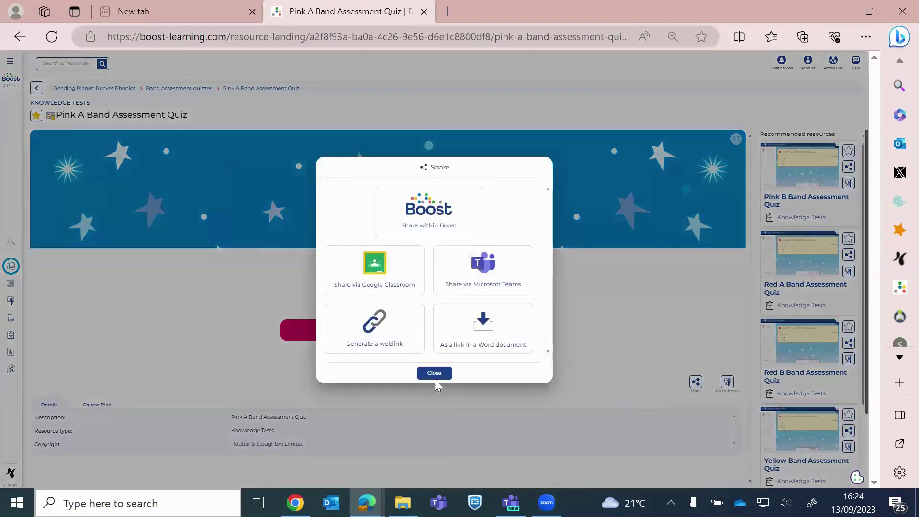
pyautogui.click(434, 374)
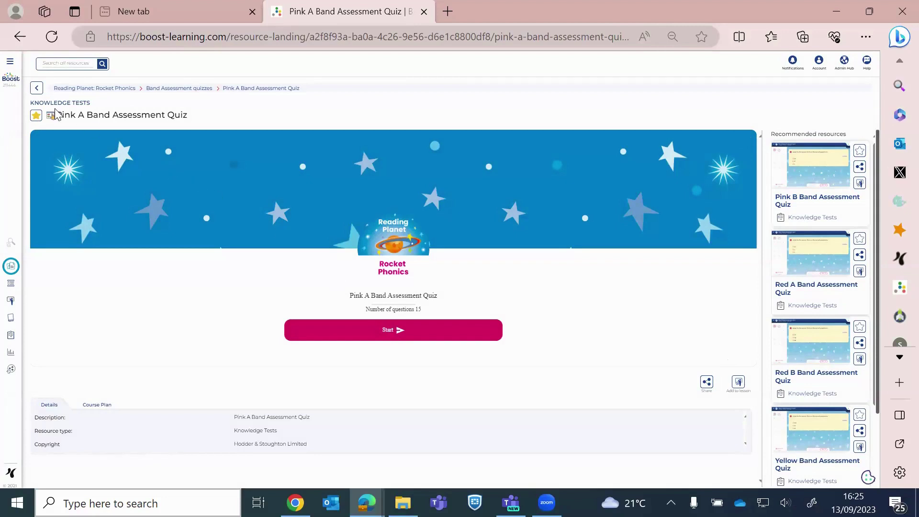
pyautogui.click(36, 89)
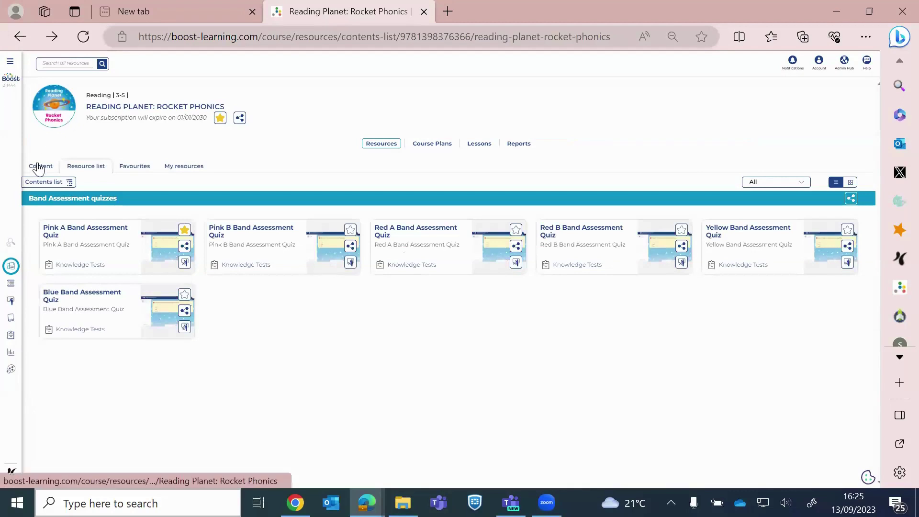
# Go to the home dashboard, then reach the Reports dashboard through the site navigation.
pyautogui.click(8, 80)
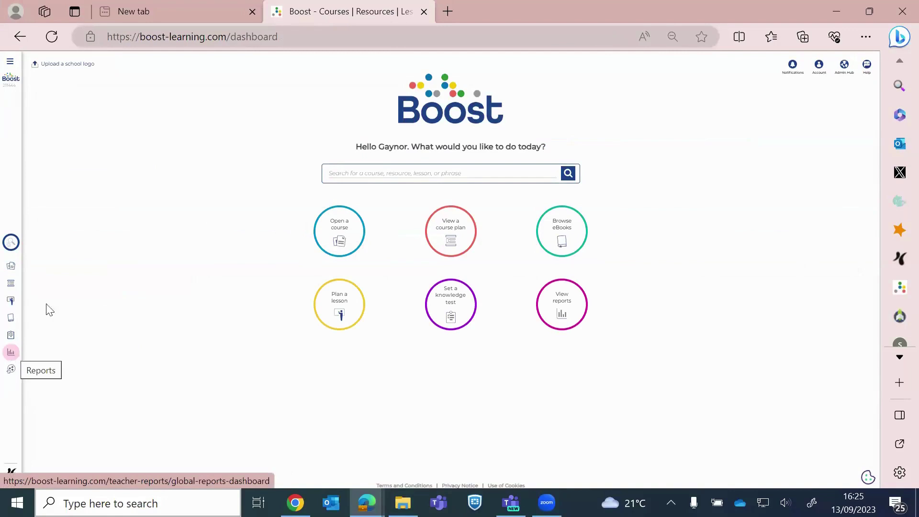
pyautogui.click(10, 64)
pyautogui.click(40, 354)
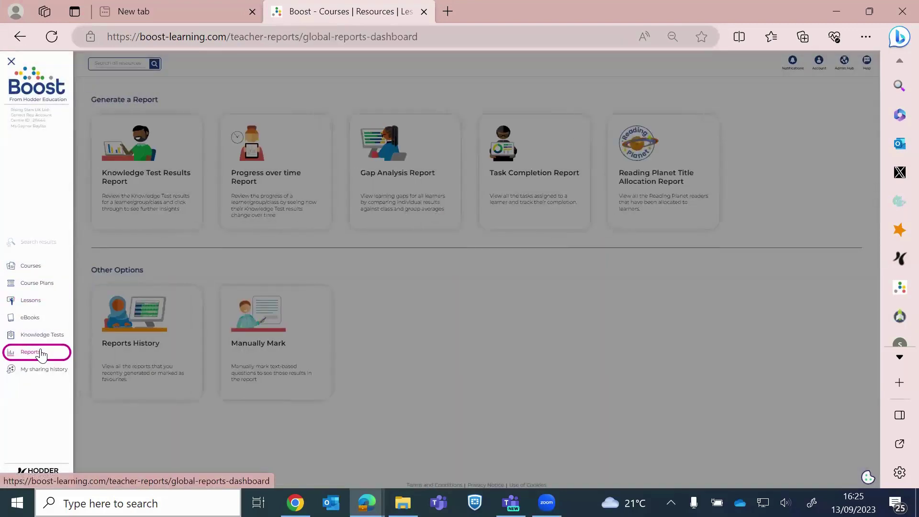
pyautogui.click(447, 344)
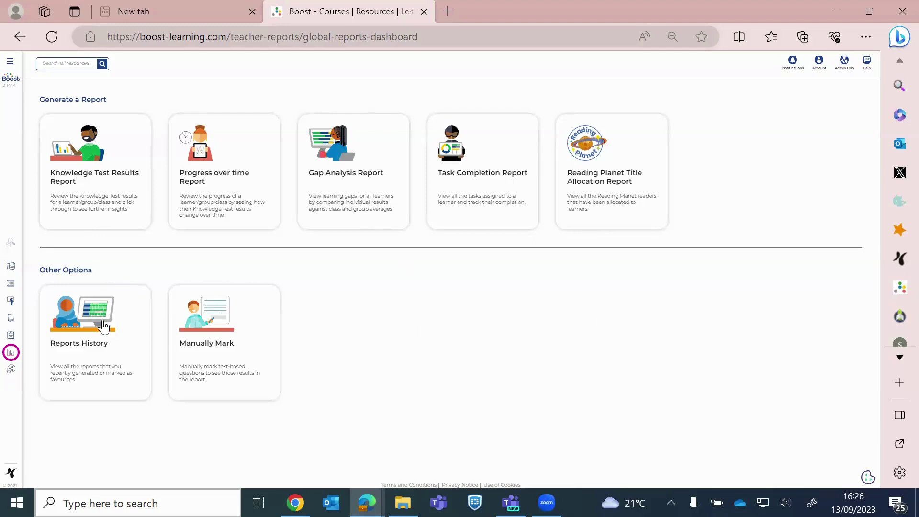
# Start a Reading Planet Title Allocation Report for Rocket Phonics, book band Red A/Level 2A.
pyautogui.click(586, 158)
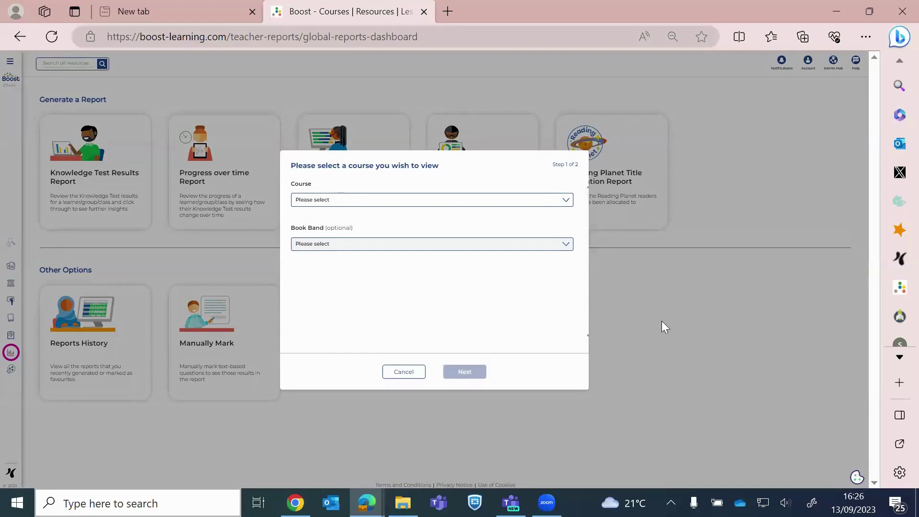
pyautogui.click(570, 206)
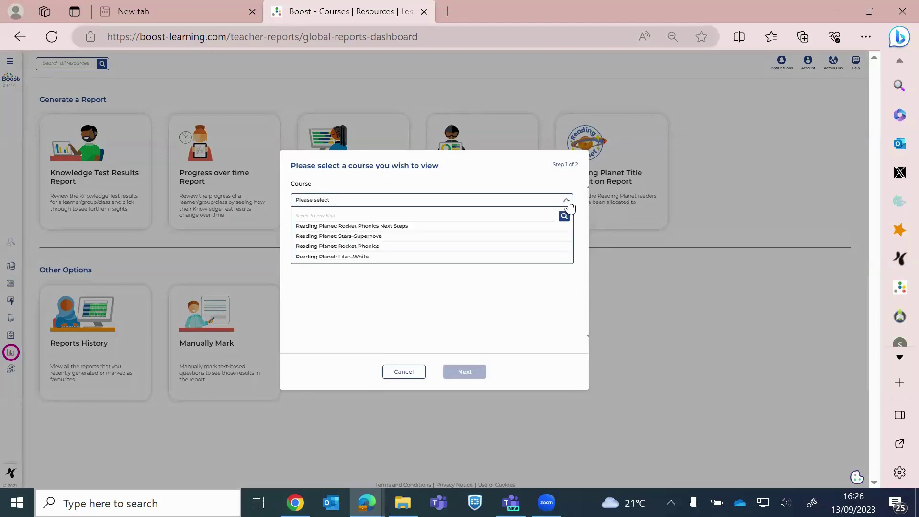
pyautogui.click(367, 247)
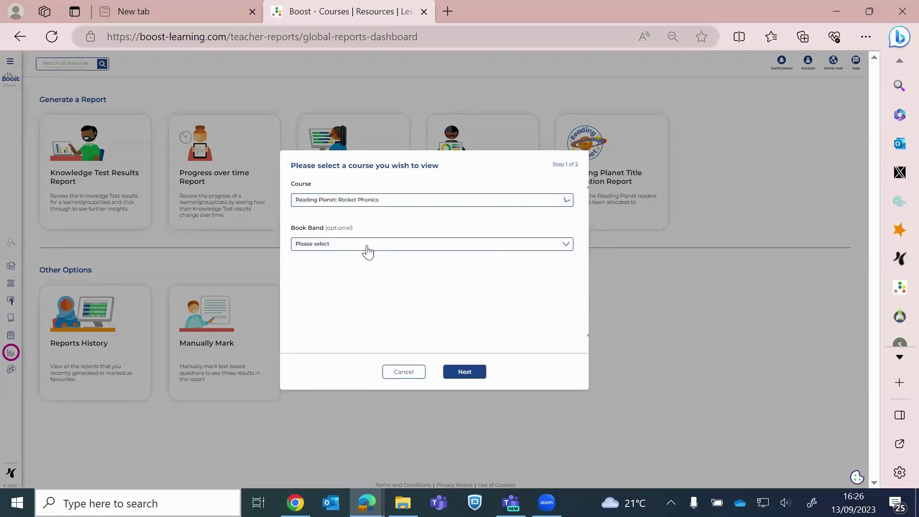
pyautogui.click(567, 249)
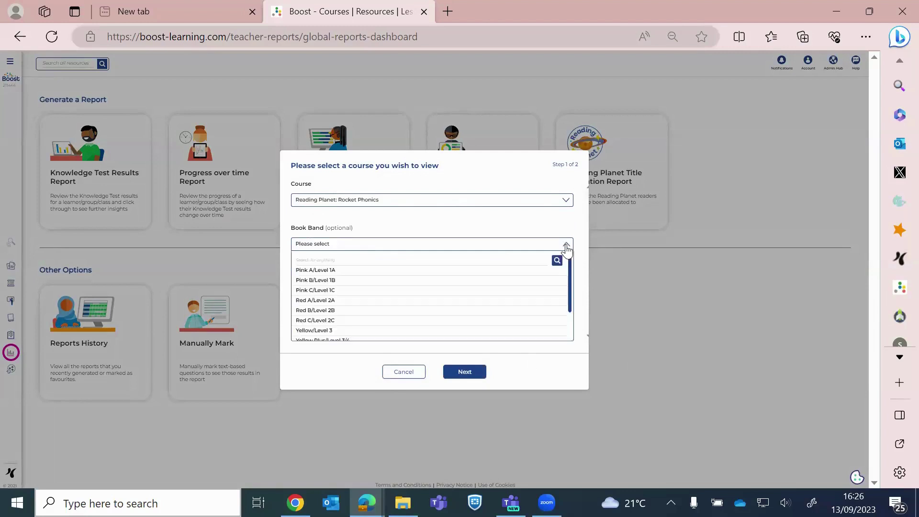
pyautogui.click(348, 307)
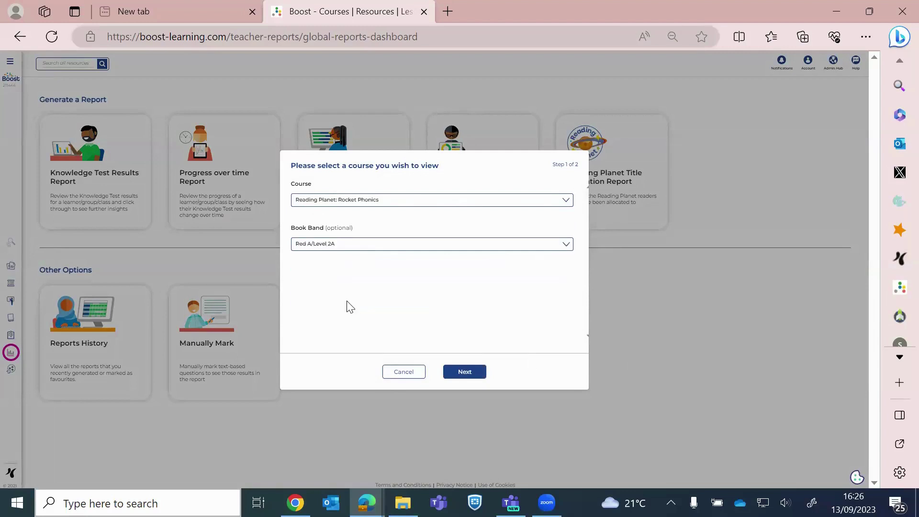
pyautogui.click(458, 378)
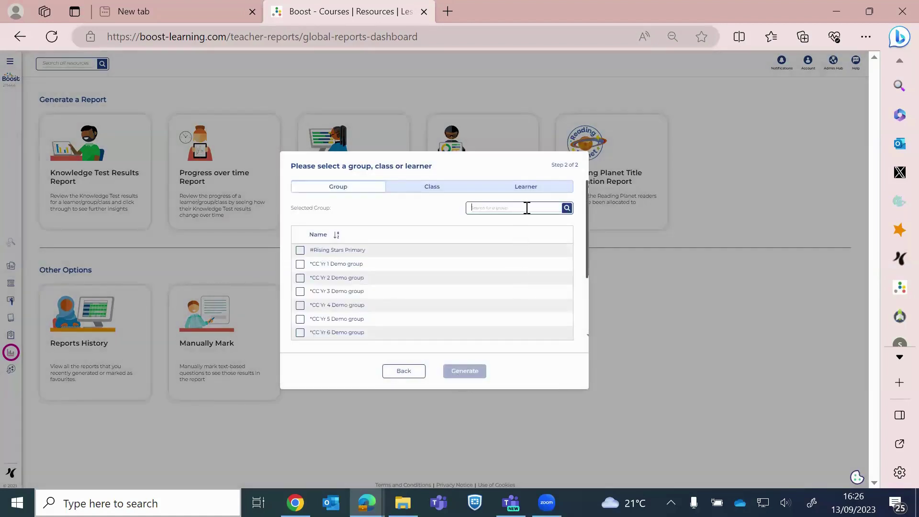
# Search 'reading planet', select Reception Group 1, and generate the report.
pyautogui.write('reading planet')
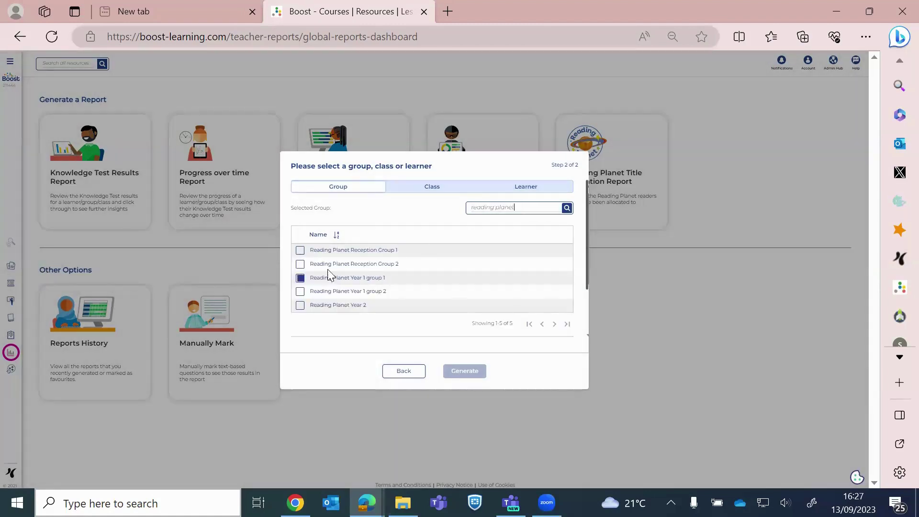
pyautogui.click(300, 250)
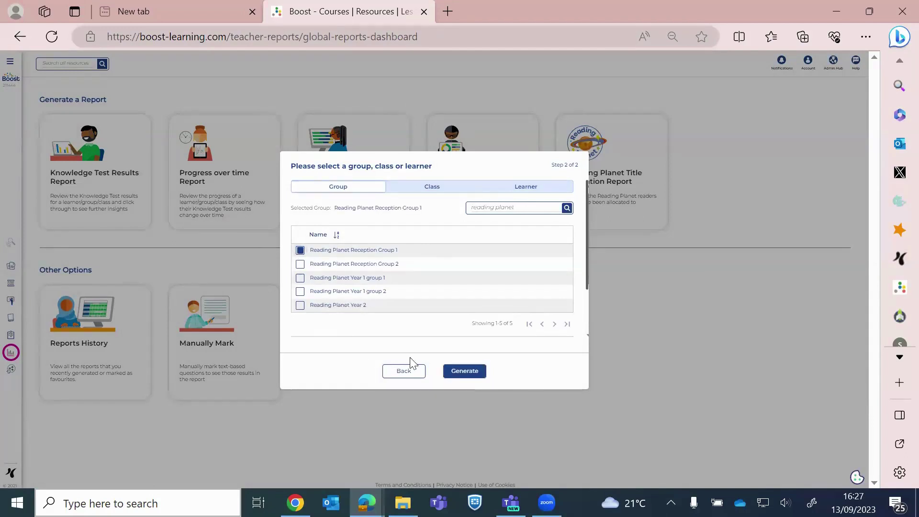
pyautogui.click(455, 372)
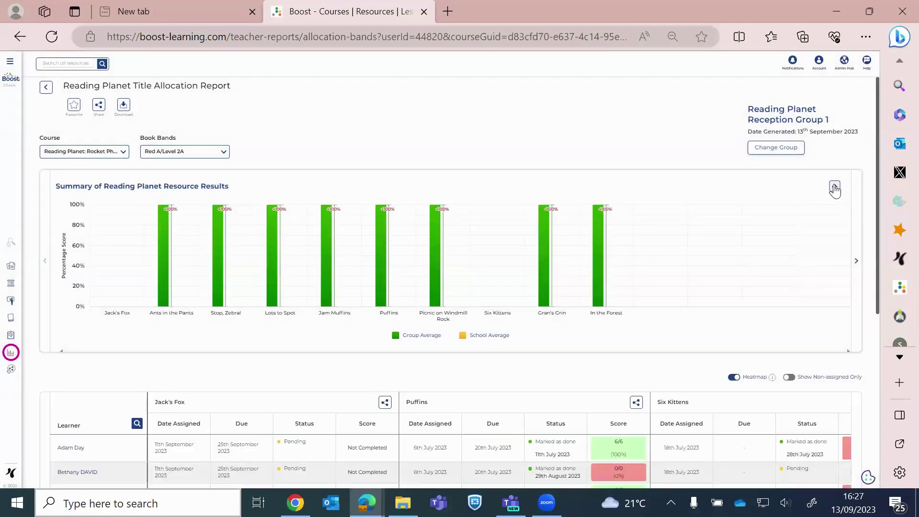
# Collapse the summary chart, switch heatmap off and back on, and scroll down the learner table.
pyautogui.click(835, 188)
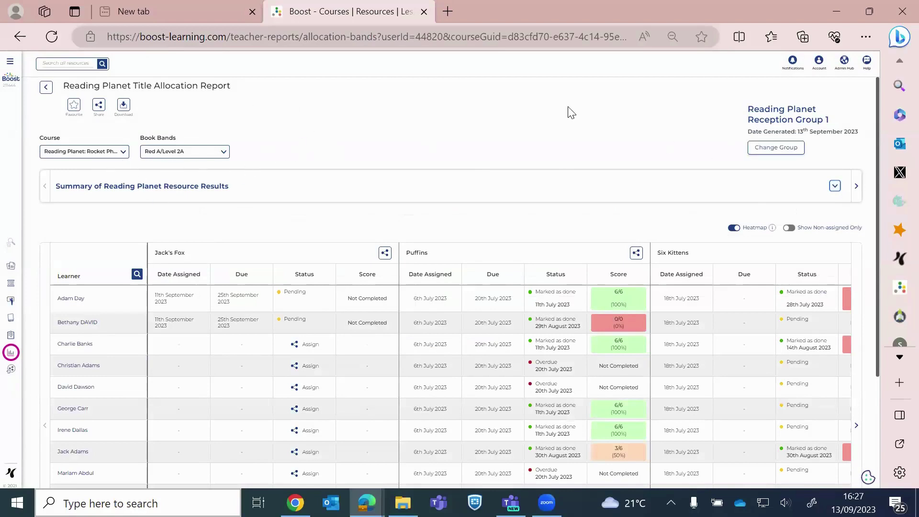
pyautogui.click(738, 229)
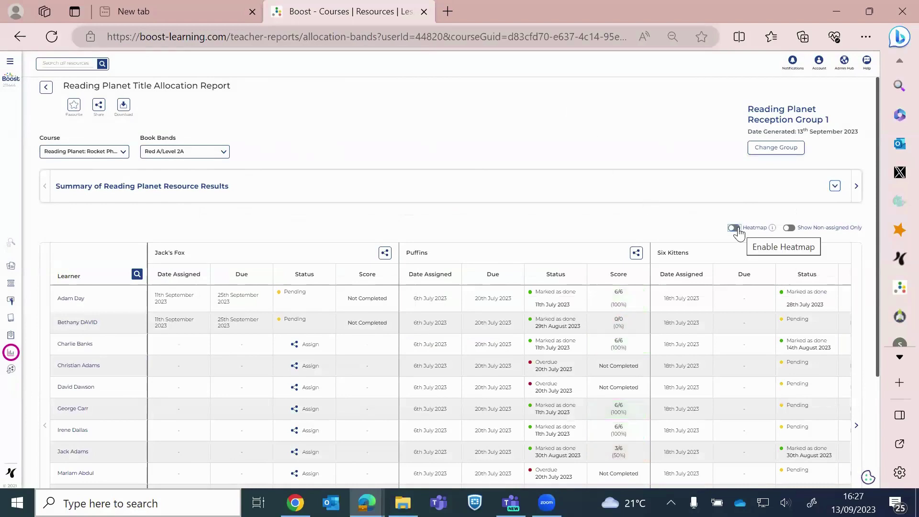
pyautogui.click(735, 230)
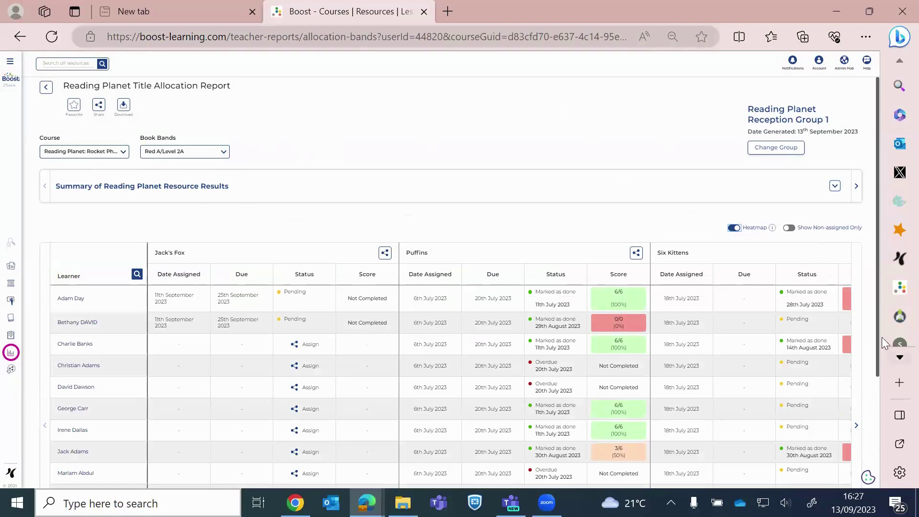
pyautogui.moveTo(877, 329); pyautogui.dragTo(882, 392)
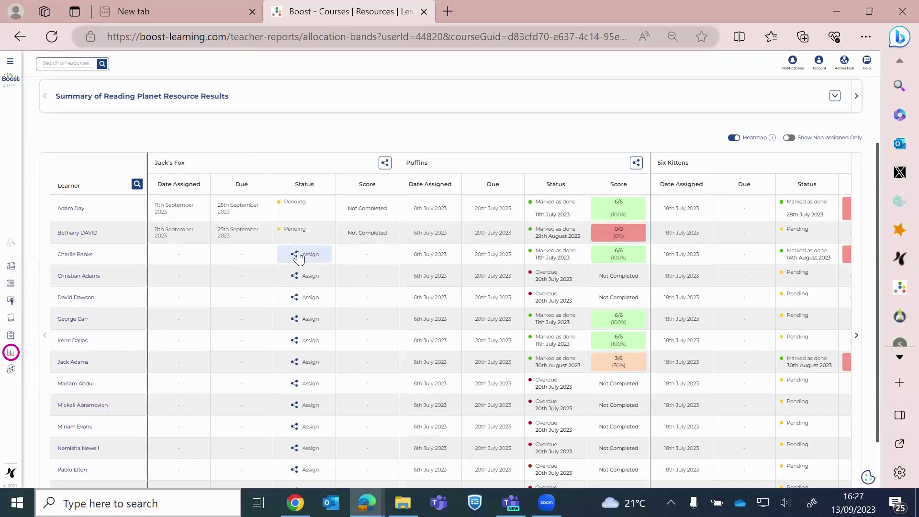
pyautogui.click(386, 163)
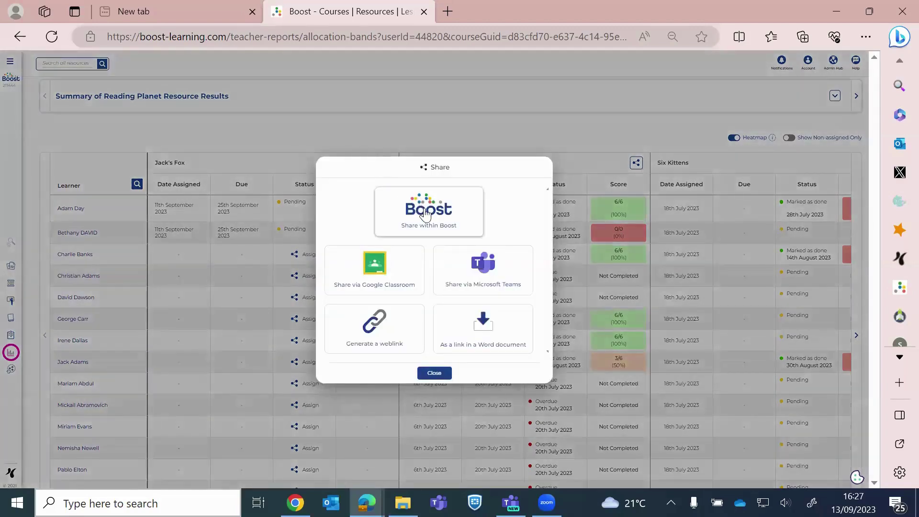
pyautogui.click(427, 373)
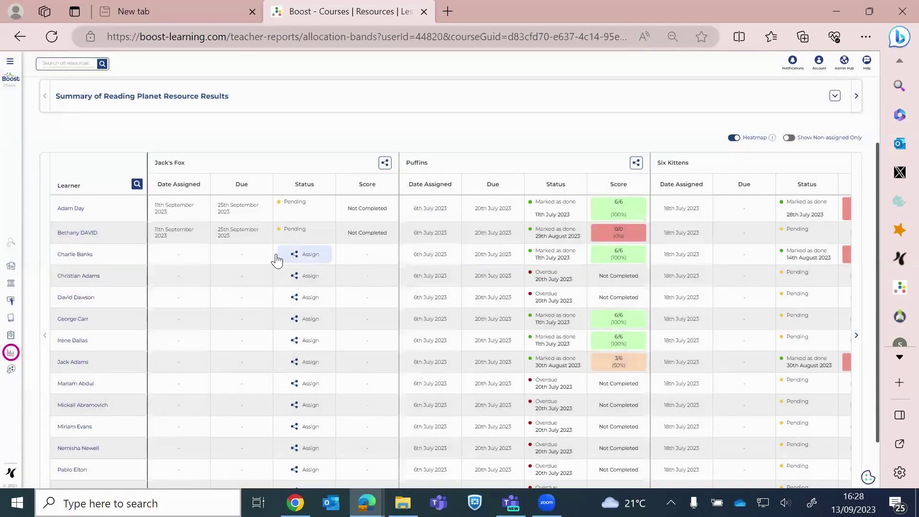
pyautogui.click(304, 259)
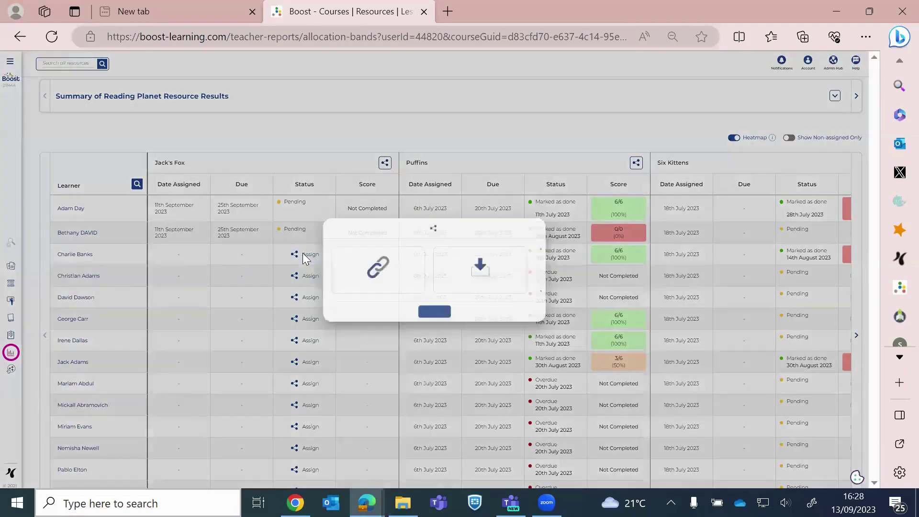
pyautogui.click(416, 220)
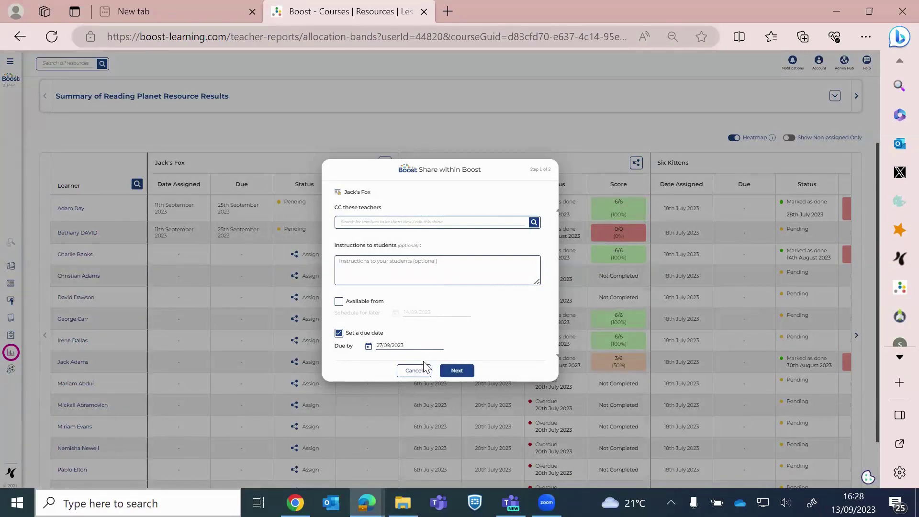
pyautogui.click(457, 371)
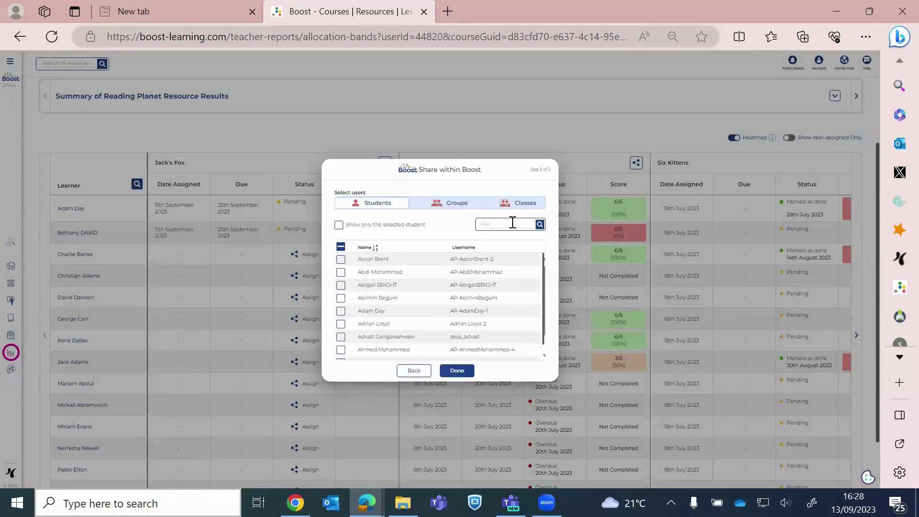
pyautogui.write('charlie')
pyautogui.click(540, 225)
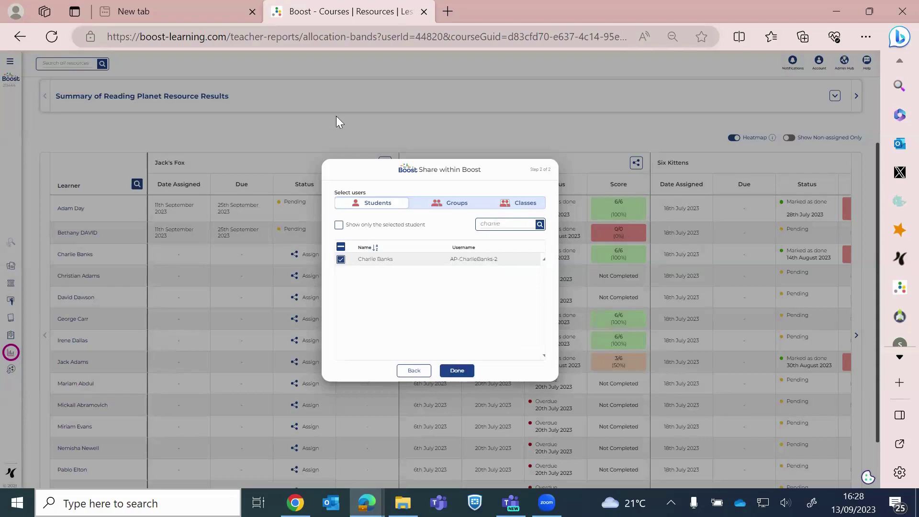
pyautogui.click(406, 371)
pyautogui.click(405, 372)
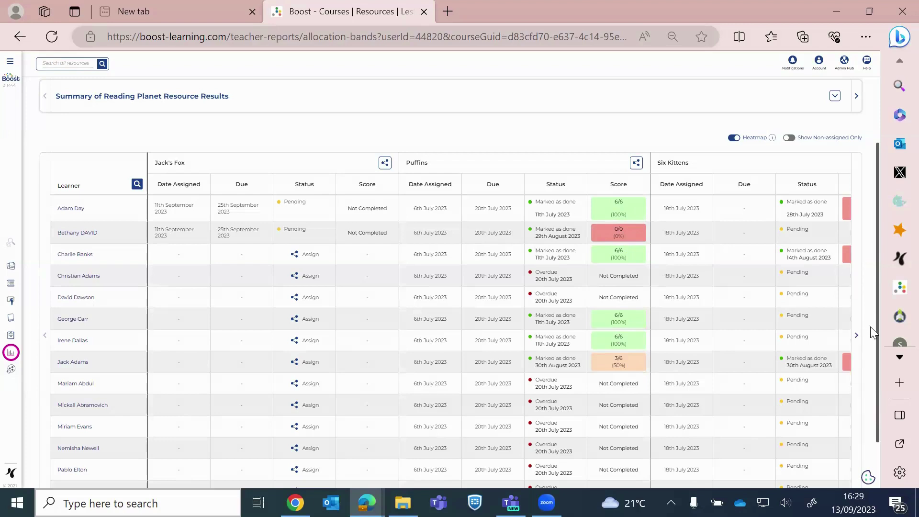
# Open one learner's title allocation report, hide its summary, and scroll titles to Stop, Zebra!
pyautogui.click(87, 234)
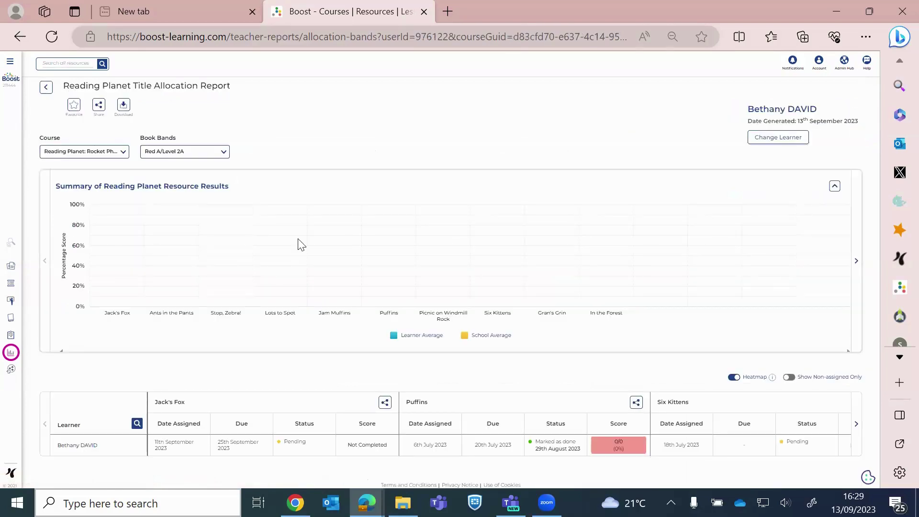
pyautogui.click(835, 187)
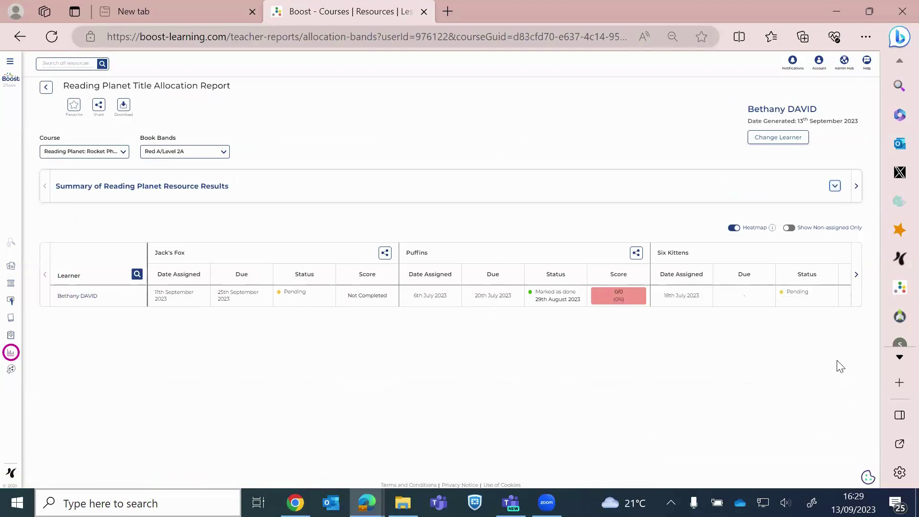
pyautogui.click(858, 280)
pyautogui.click(856, 276)
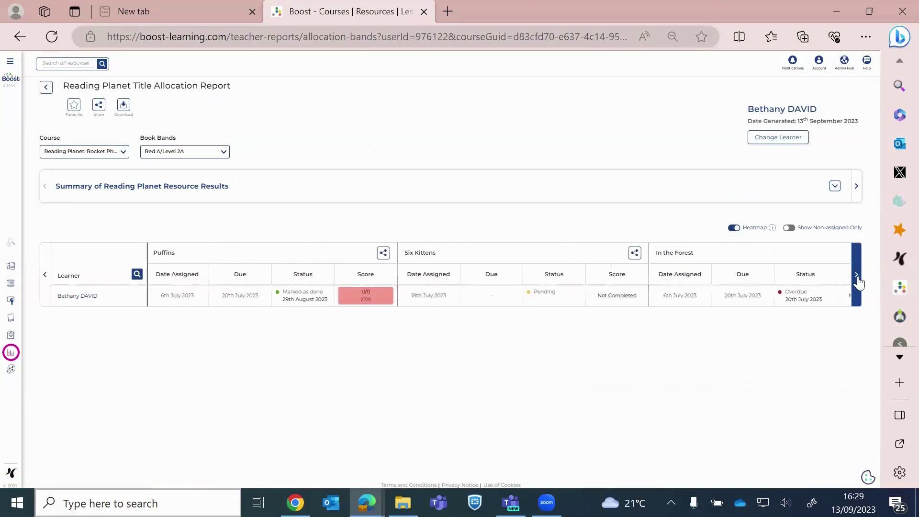
pyautogui.click(857, 280)
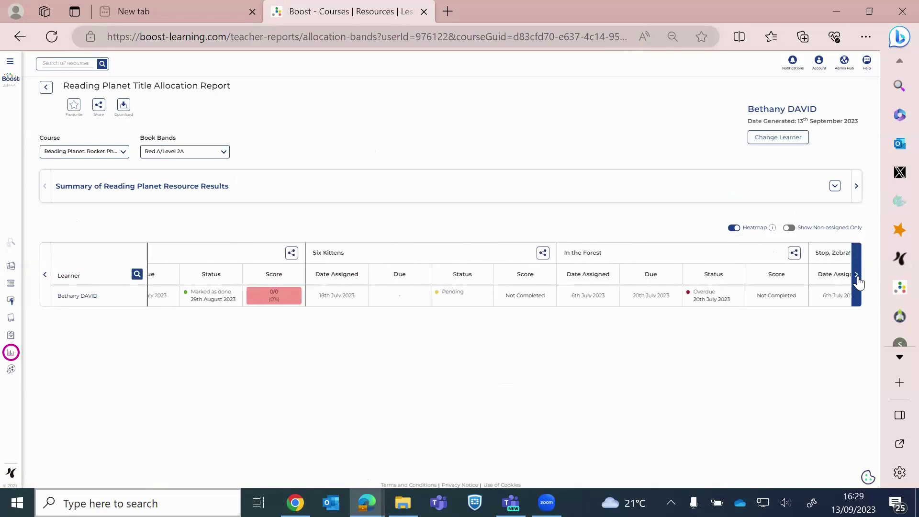
pyautogui.click(857, 278)
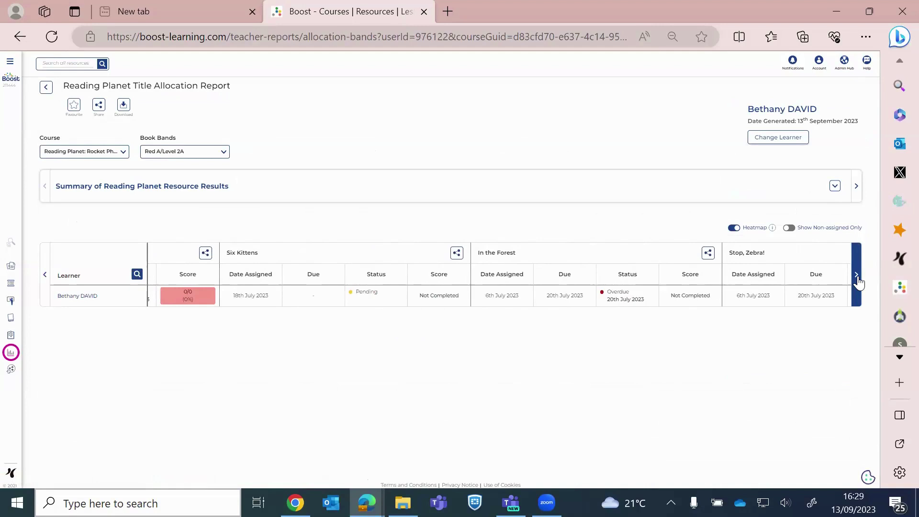
# Scroll on to the Up in the Attic and The Best Nest results, then return to the group report.
pyautogui.click(858, 279)
pyautogui.click(857, 279)
pyautogui.click(857, 279)
pyautogui.click(857, 276)
pyautogui.click(857, 277)
pyautogui.click(857, 277)
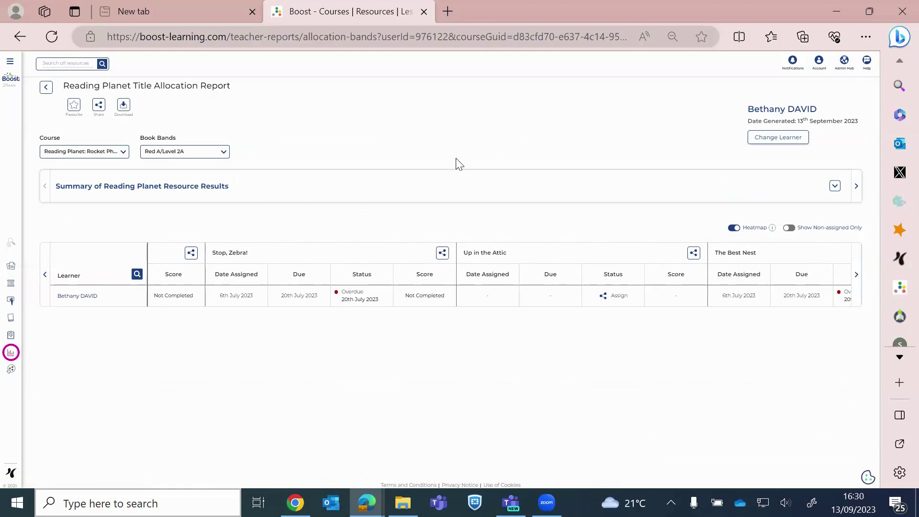
pyautogui.click(47, 88)
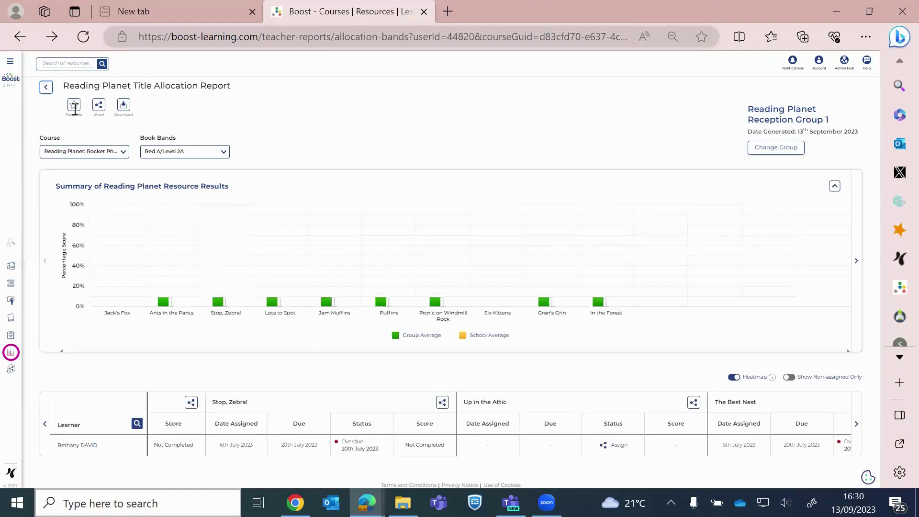
# Hide the summary chart and go back to the reports dashboard.
pyautogui.click(835, 186)
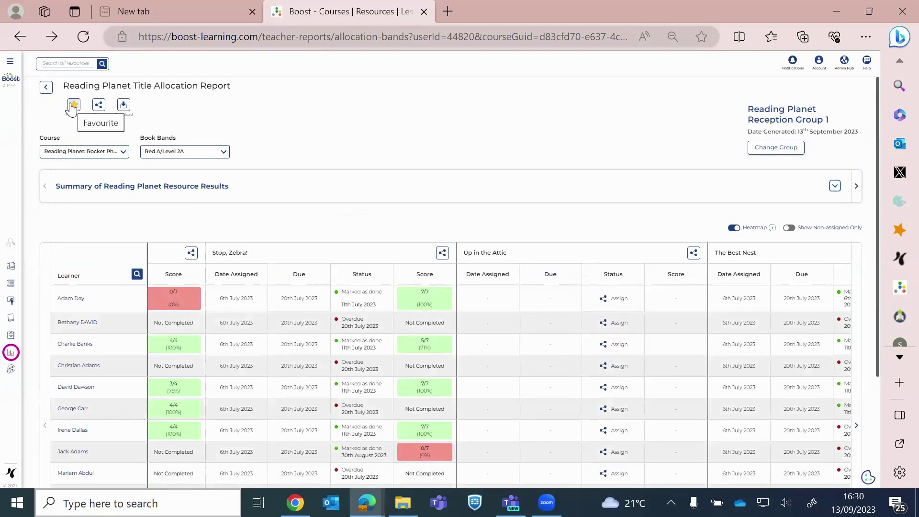
pyautogui.click(46, 88)
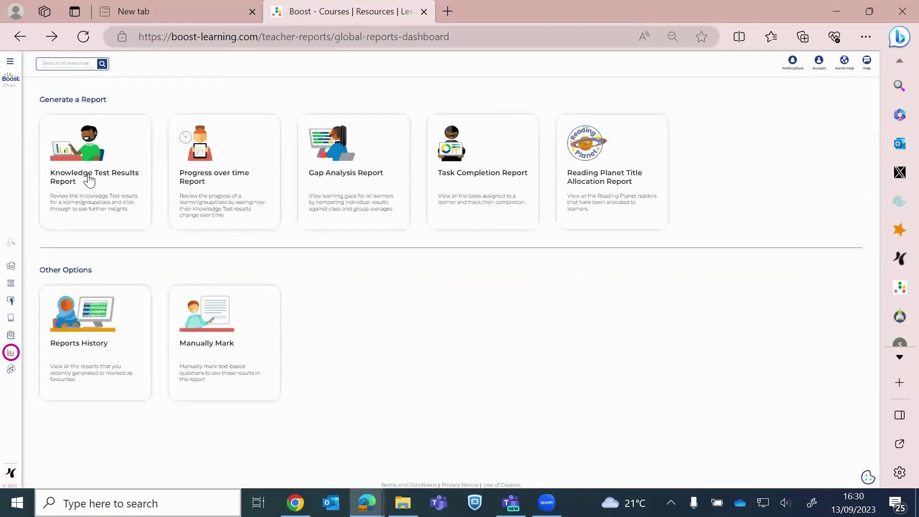
# Start a Knowledge Test Results report and select the Reading Planet: Rocket Phonics course.
pyautogui.click(89, 177)
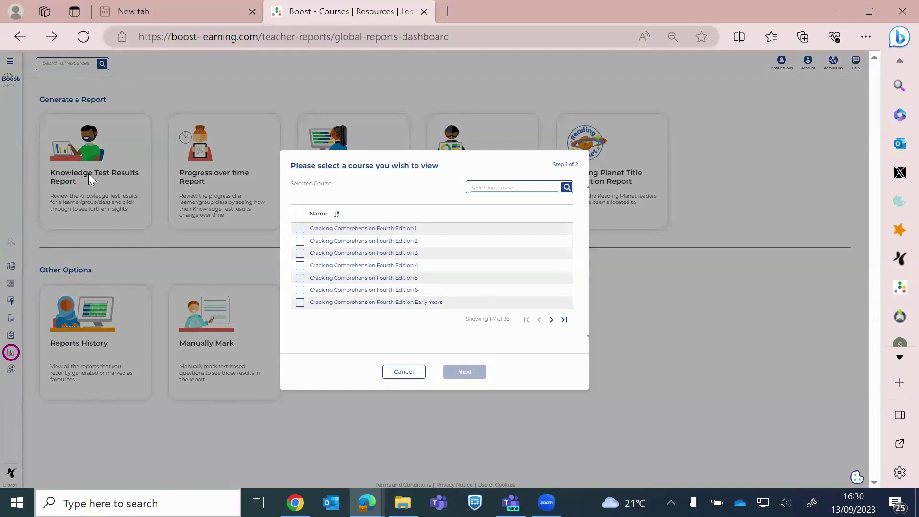
pyautogui.click(509, 186)
pyautogui.write('reading planet')
pyautogui.press('BackSpace')
pyautogui.press('BackSpace')
pyautogui.press('BackSpace')
pyautogui.press('BackSpace')
pyautogui.write('lanet')
pyautogui.press('Return')
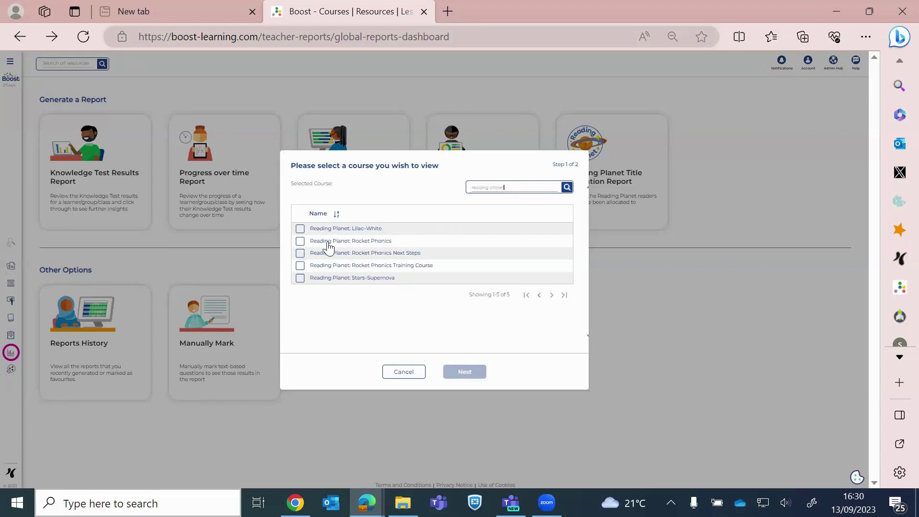
pyautogui.click(300, 240)
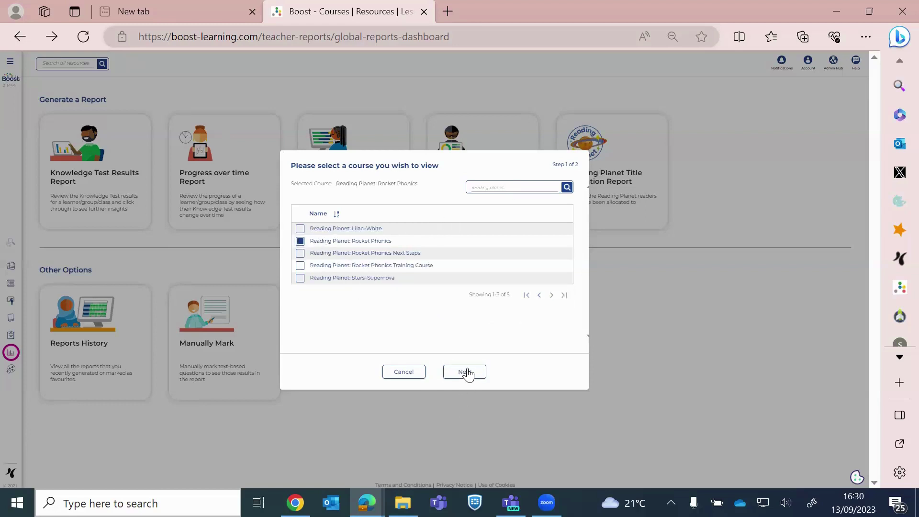
# Choose the Rocket Phonics reception group and generate the report.
pyautogui.click(467, 371)
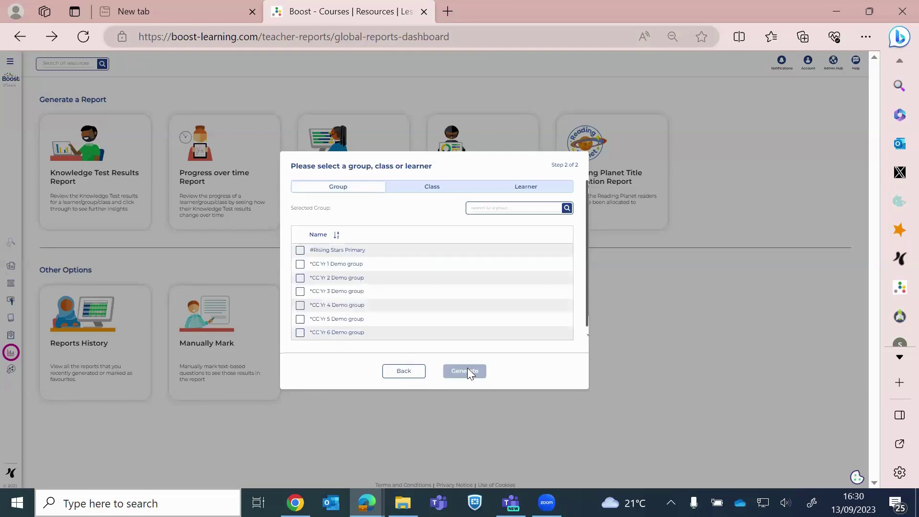
pyautogui.click(499, 208)
pyautogui.write('rocket phonics')
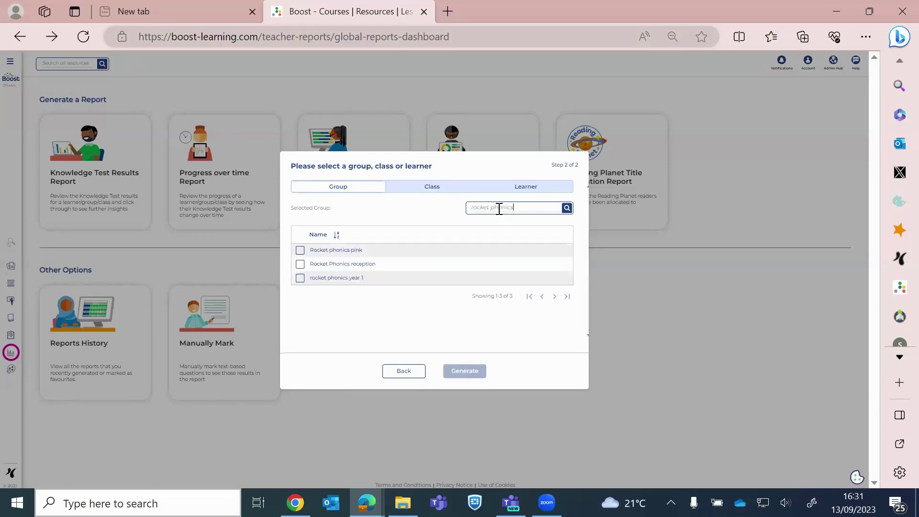
pyautogui.click(300, 264)
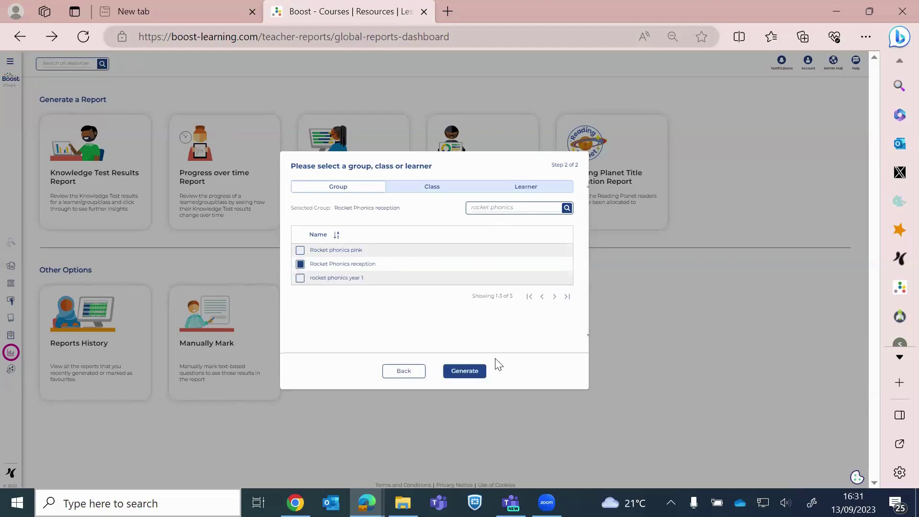
pyautogui.click(466, 372)
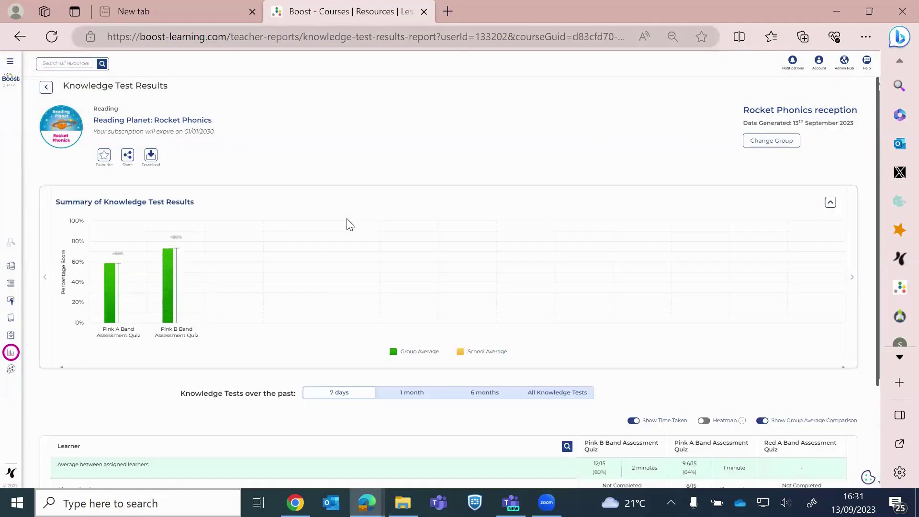
# Collapse the summary chart, turn on the heatmap and open Pink A Band Assessment Quiz results.
pyautogui.click(830, 202)
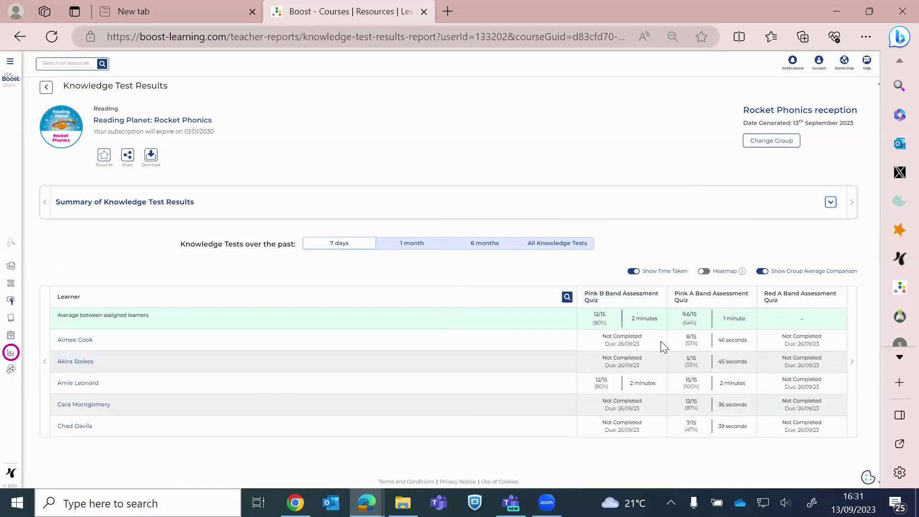
pyautogui.click(702, 272)
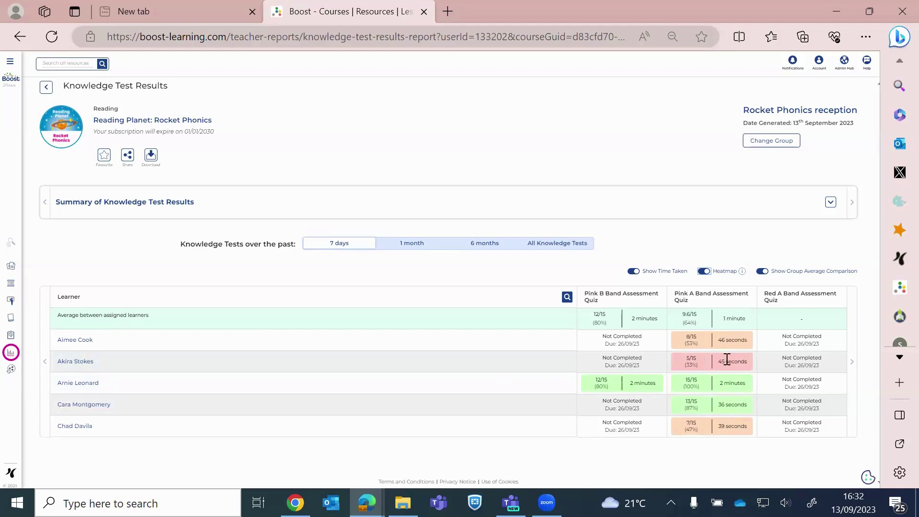
pyautogui.click(701, 298)
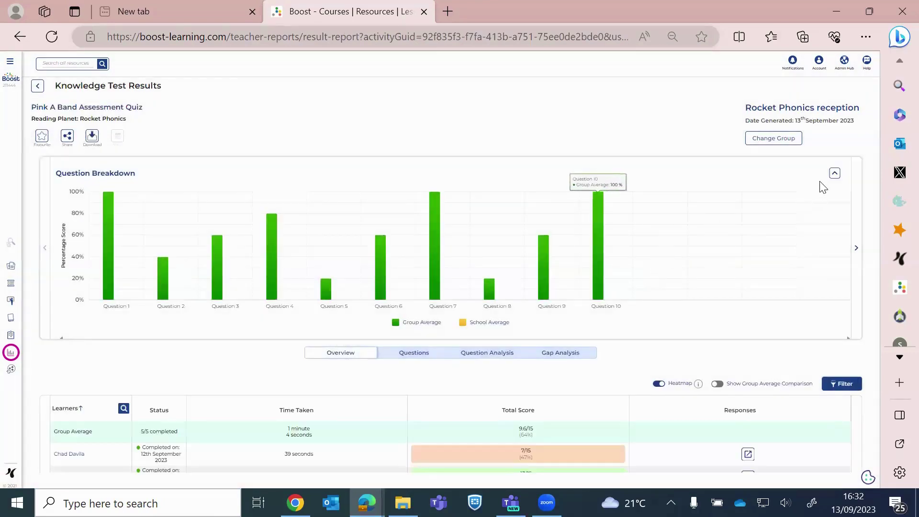
# Collapse the Question Breakdown chart, review learner scores, and return to the Reports dashboard.
pyautogui.click(834, 174)
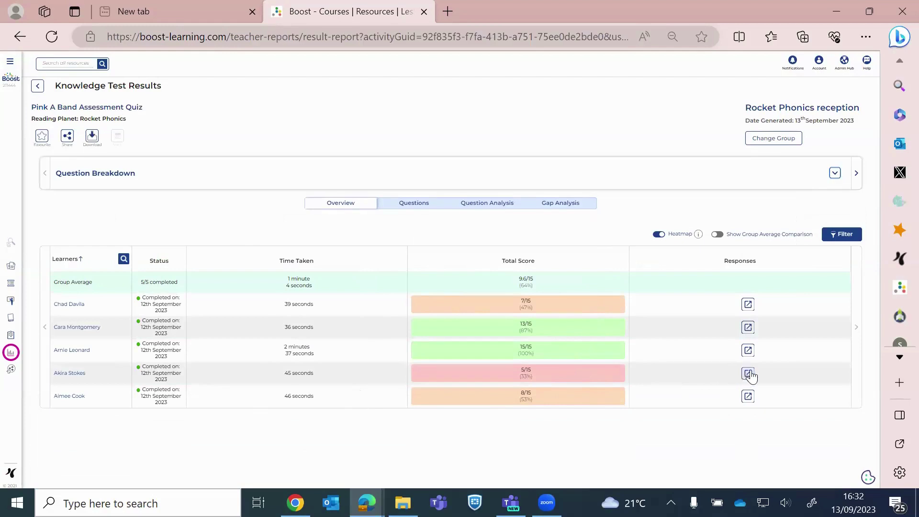
pyautogui.click(10, 355)
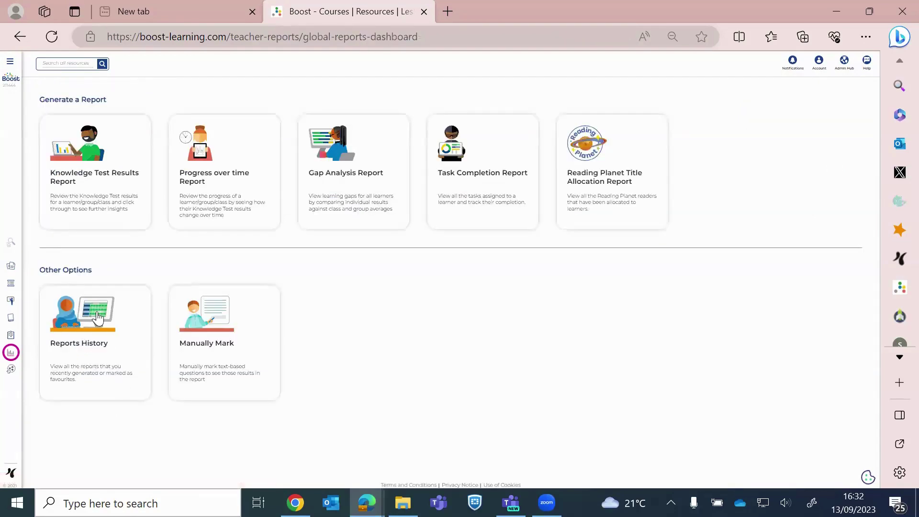
# Open Reports History and star the first Knowledge Test Results report as a favourite.
pyautogui.click(98, 317)
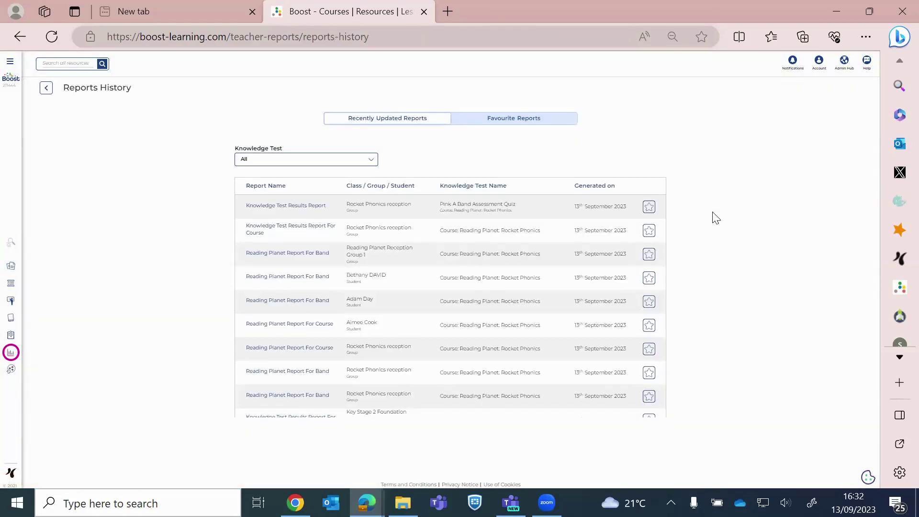
pyautogui.click(649, 209)
pyautogui.click(10, 61)
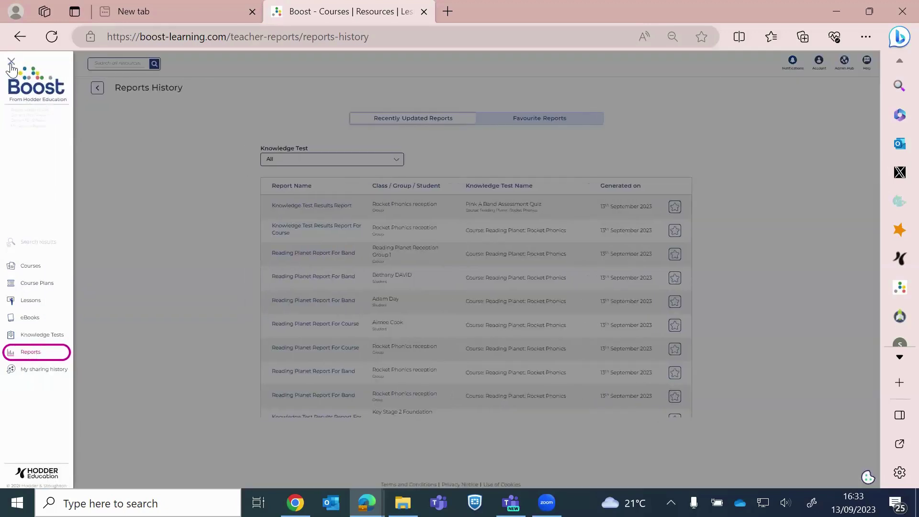
# View My sharing history and close the navigation menu.
pyautogui.click(27, 368)
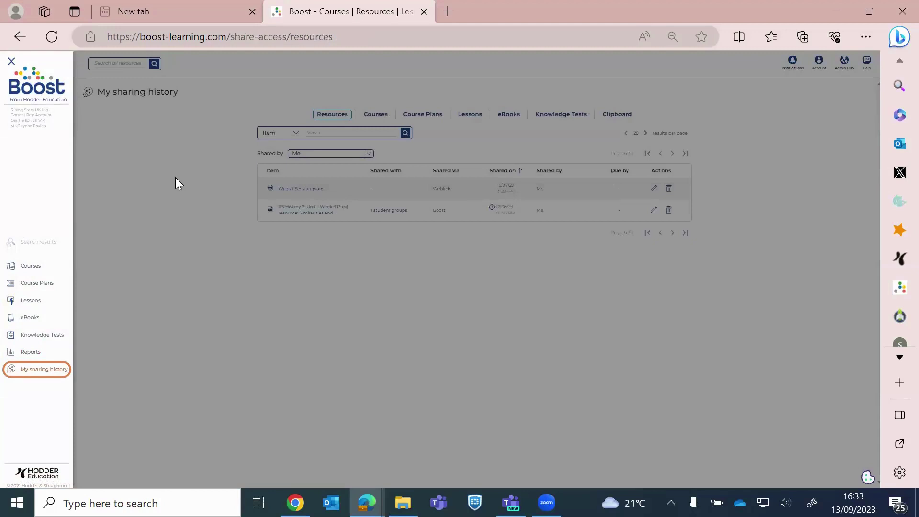
pyautogui.click(236, 365)
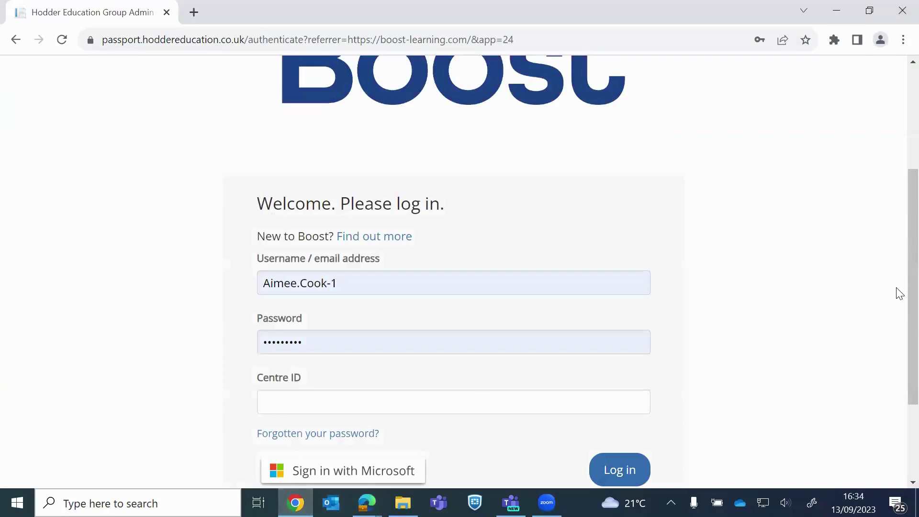
# Log in as the pupil, collapse the side menu, and keep the snow leopard avatar unchanged.
pyautogui.scroll(-3, 897, 287)
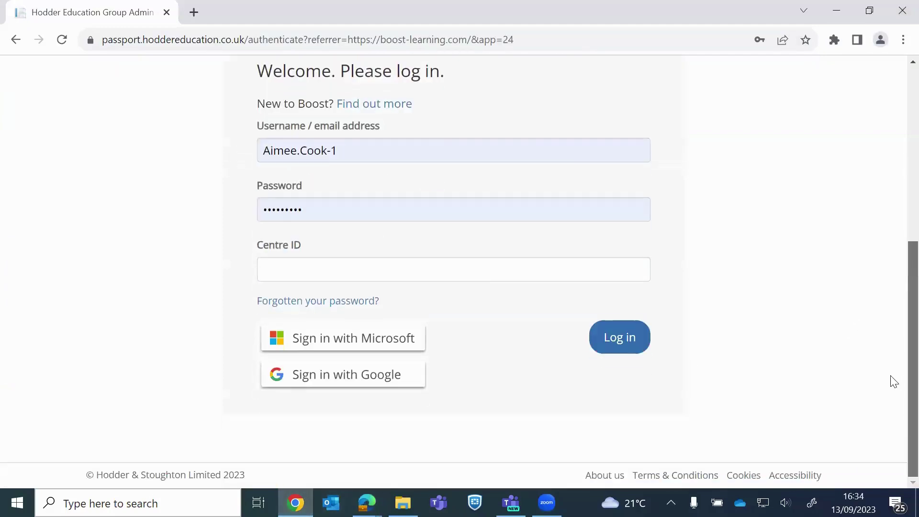
pyautogui.click(620, 337)
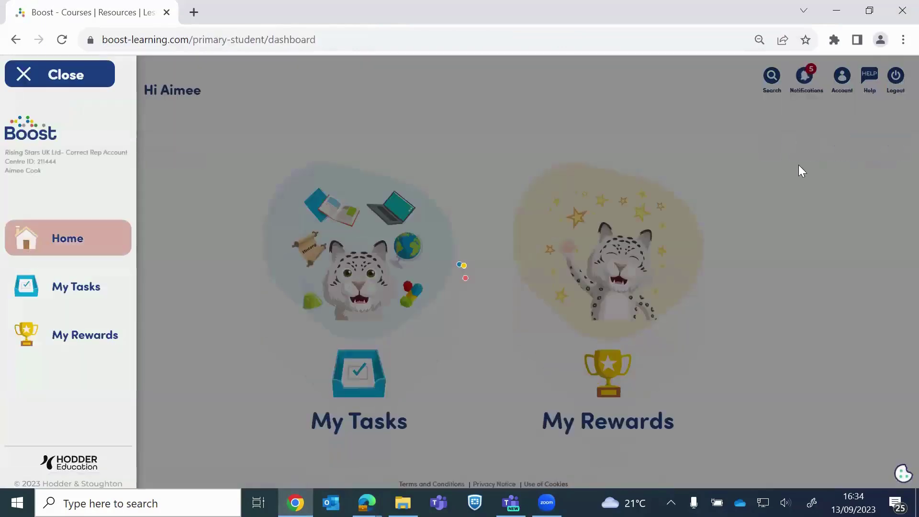
pyautogui.click(259, 133)
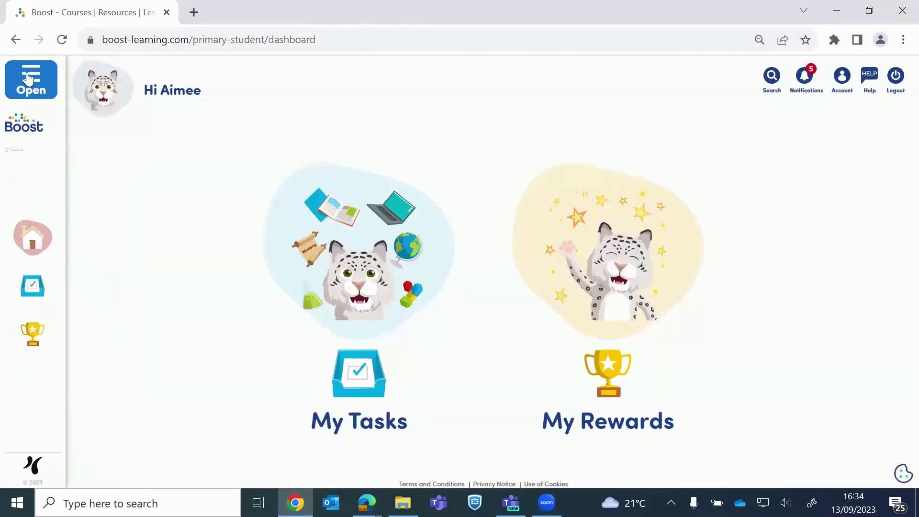
pyautogui.moveTo(110, 92)
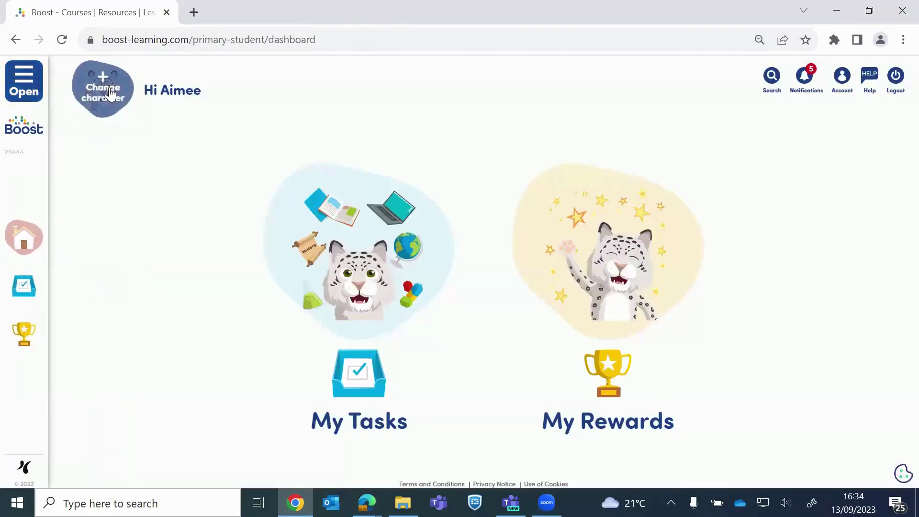
pyautogui.click(109, 88)
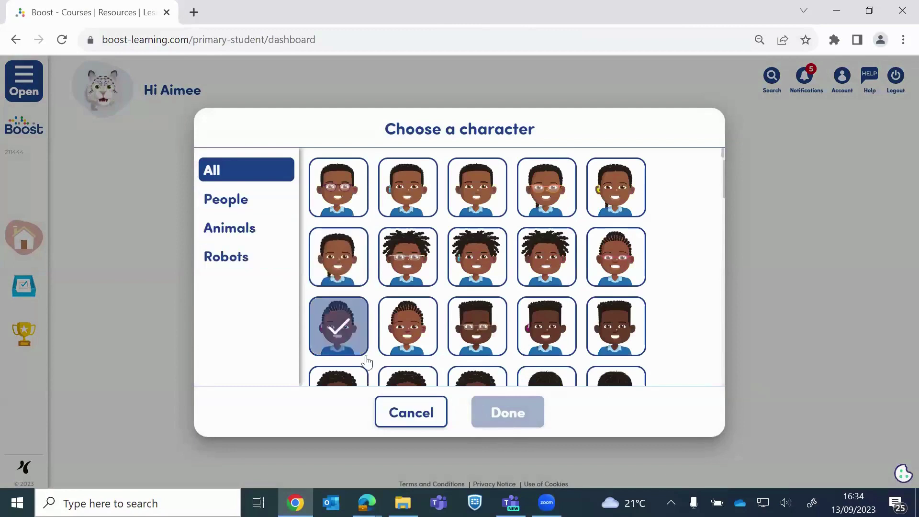
pyautogui.click(404, 414)
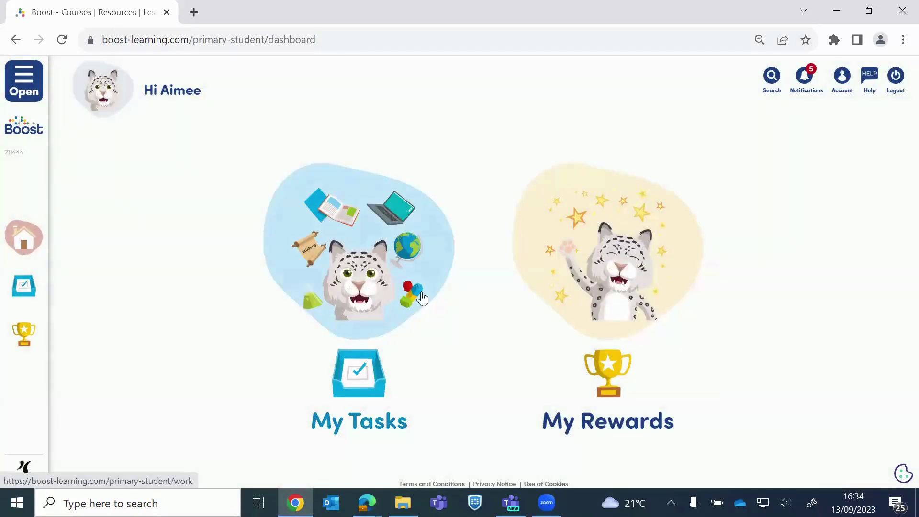
# Browse the pupil's To do and Done task lists, then go to the rewards page.
pyautogui.click(365, 284)
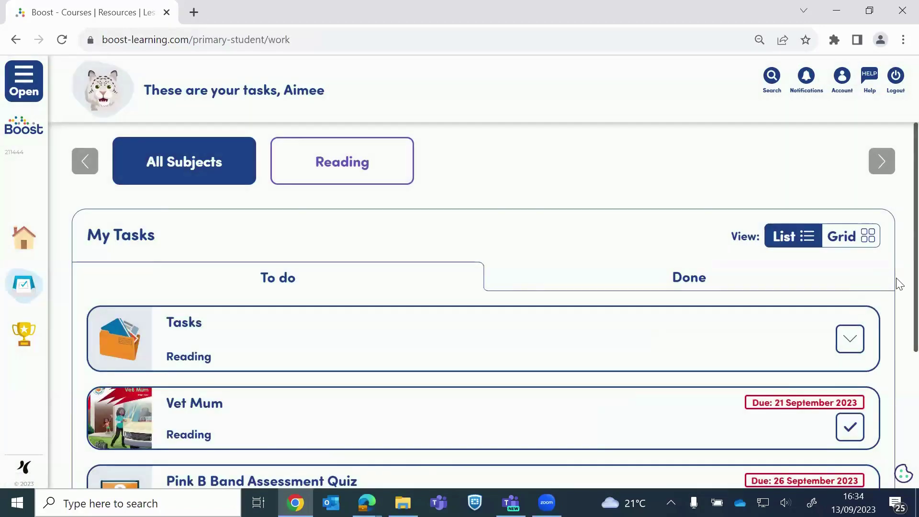
pyautogui.scroll(-4, 900, 285)
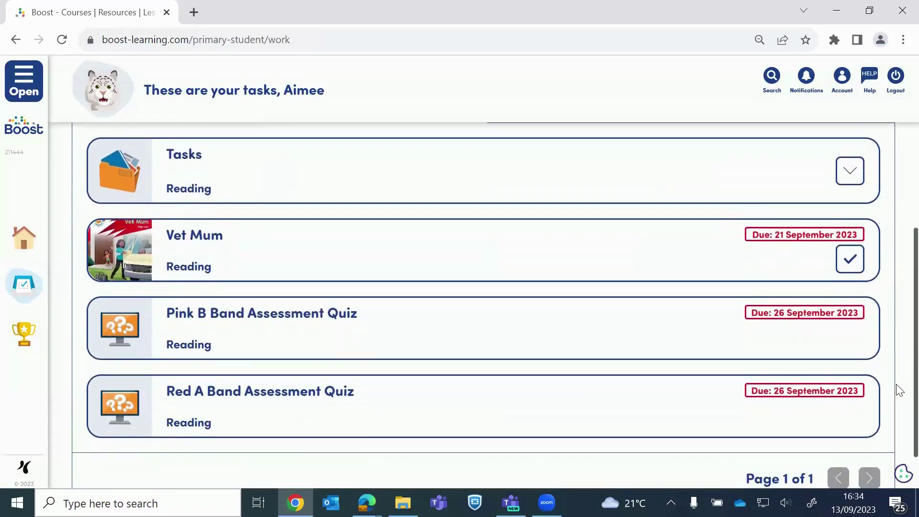
pyautogui.scroll(-1, 899, 390)
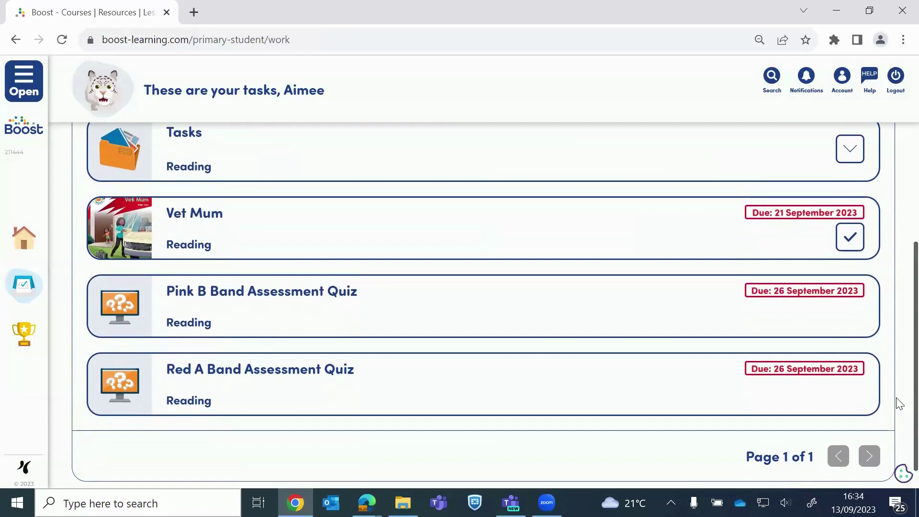
pyautogui.scroll(-1, 900, 404)
pyautogui.scroll(5, 900, 431)
pyautogui.click(687, 275)
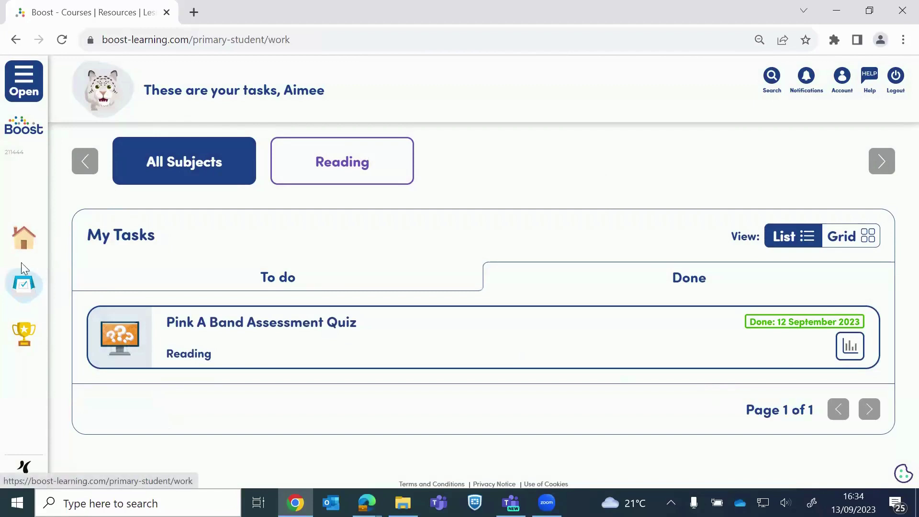
pyautogui.click(26, 334)
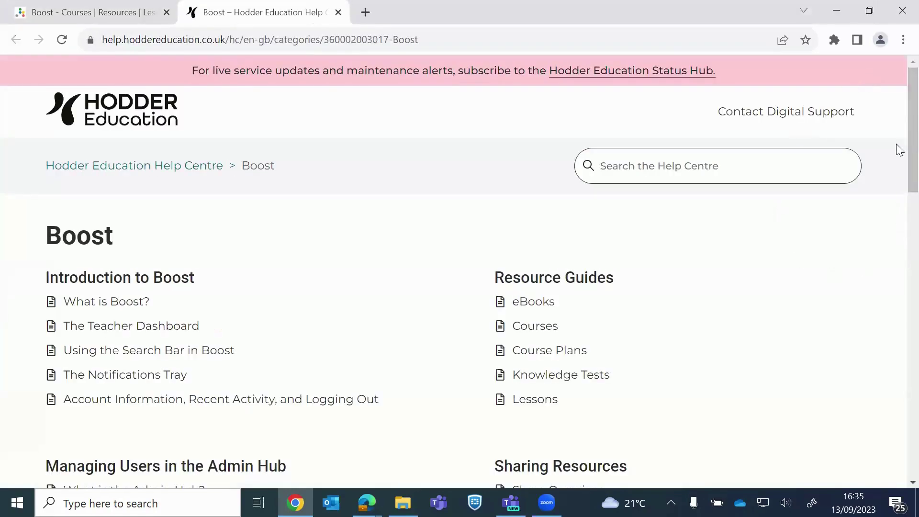
# Scroll through the Boost Help Centre topics and return to the pupil's rewards tab.
pyautogui.scroll(-6, 899, 147)
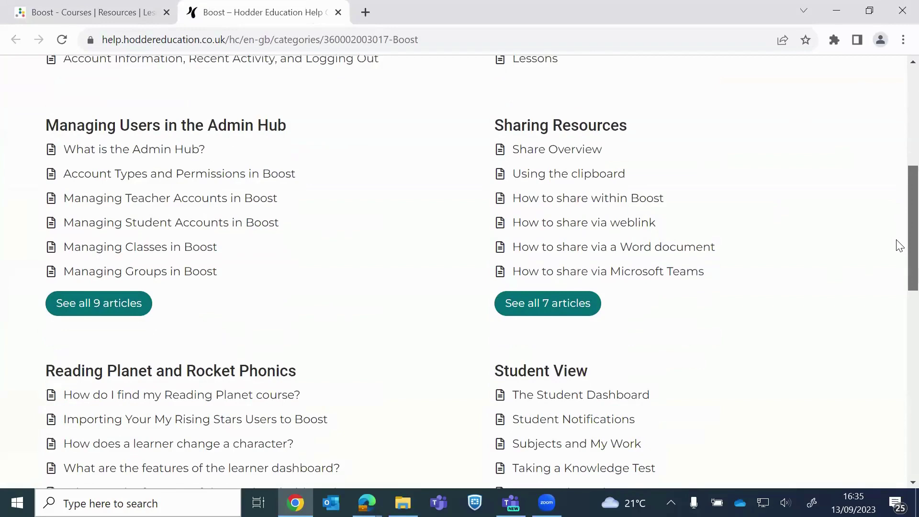
pyautogui.scroll(-3, 899, 246)
pyautogui.scroll(-4, 899, 295)
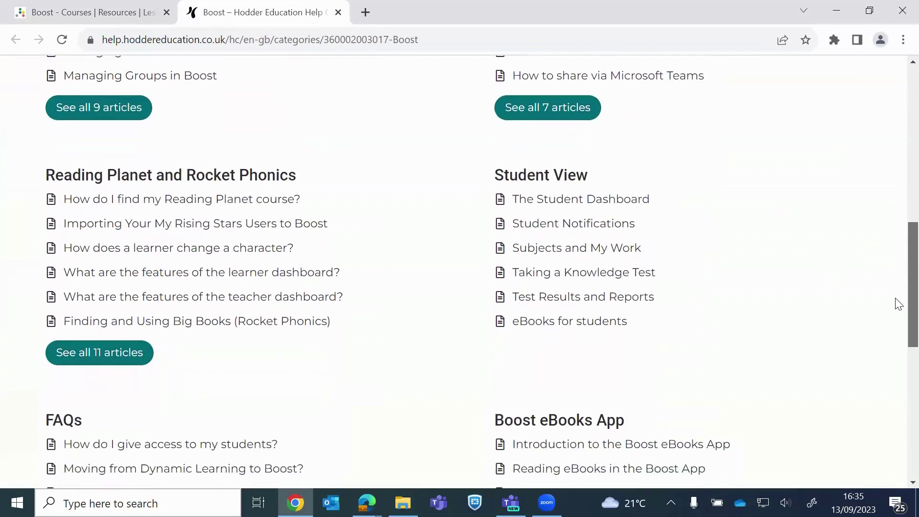
pyautogui.scroll(-4, 893, 361)
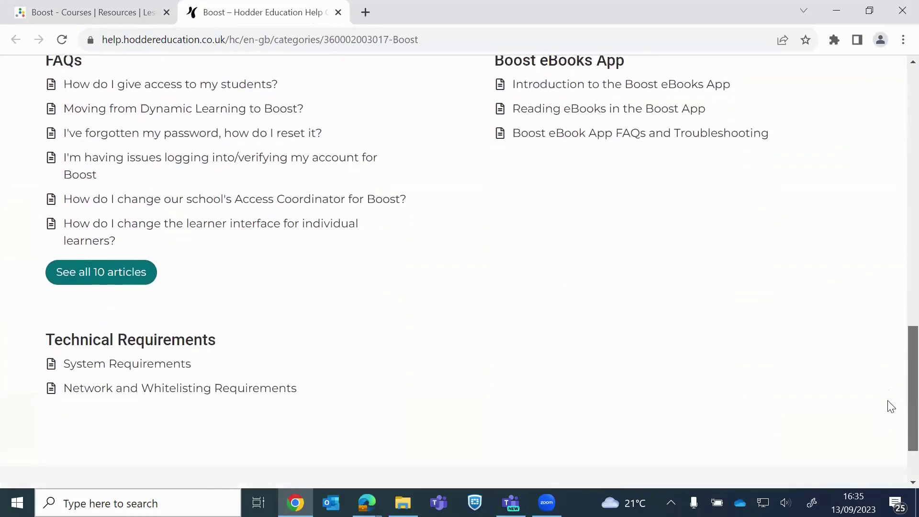
pyautogui.scroll(18, 892, 406)
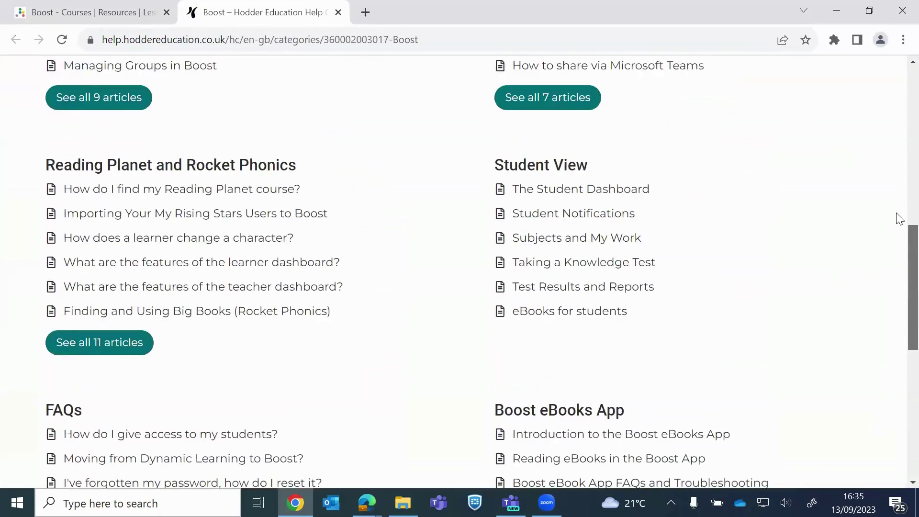
pyautogui.click(137, 14)
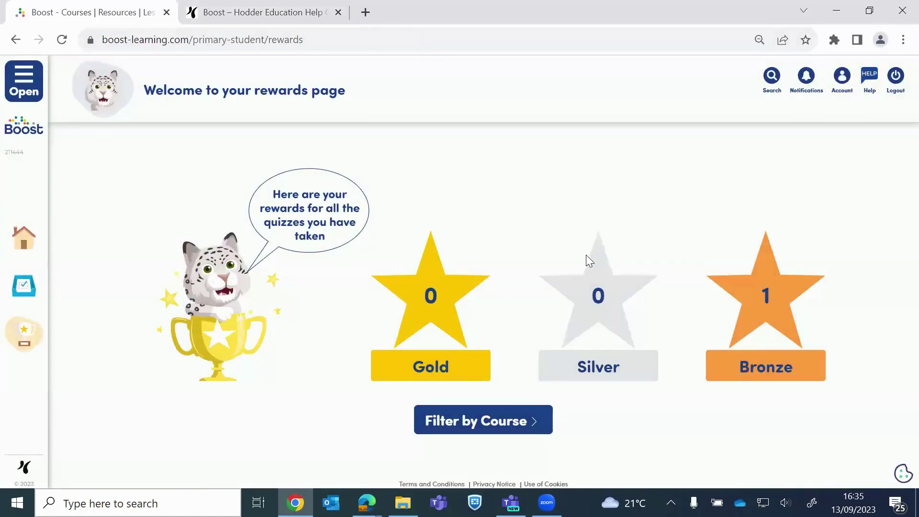